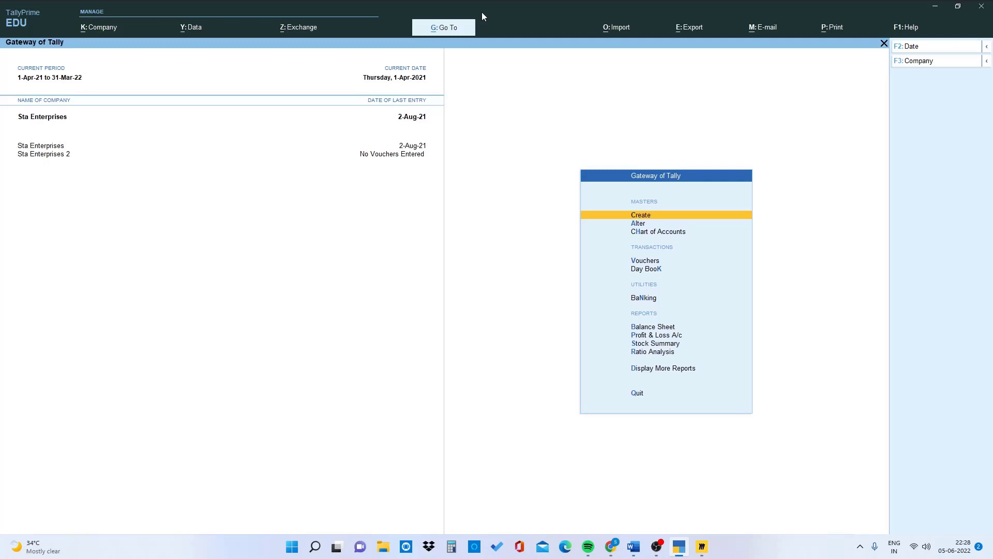
- Switch the active company to Sta Enterprises 2
key("F3")
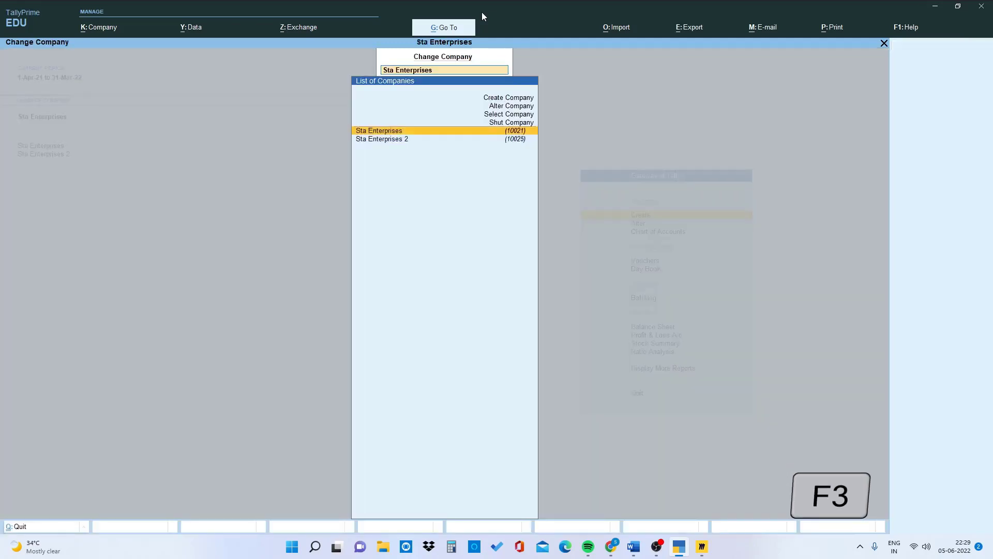
key("Down")
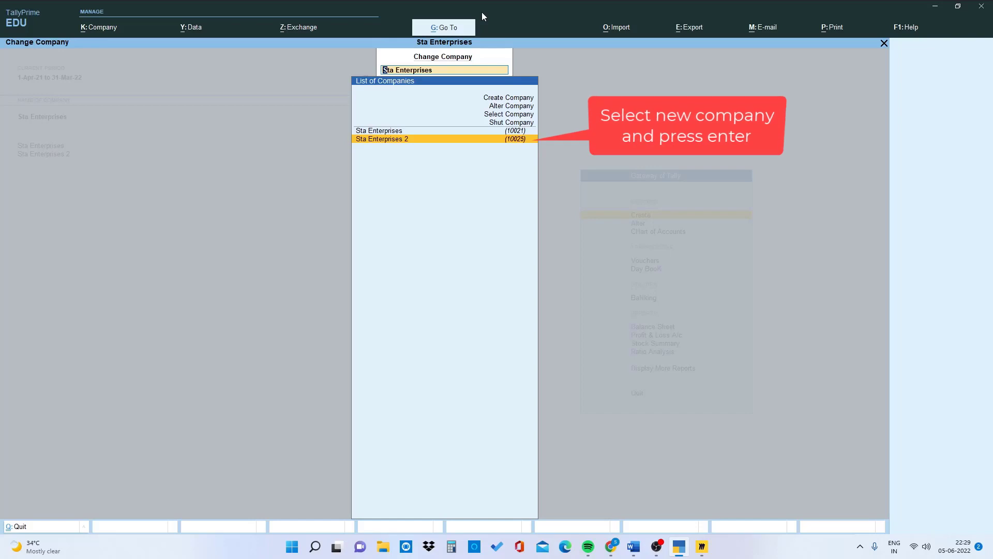
key("Return")
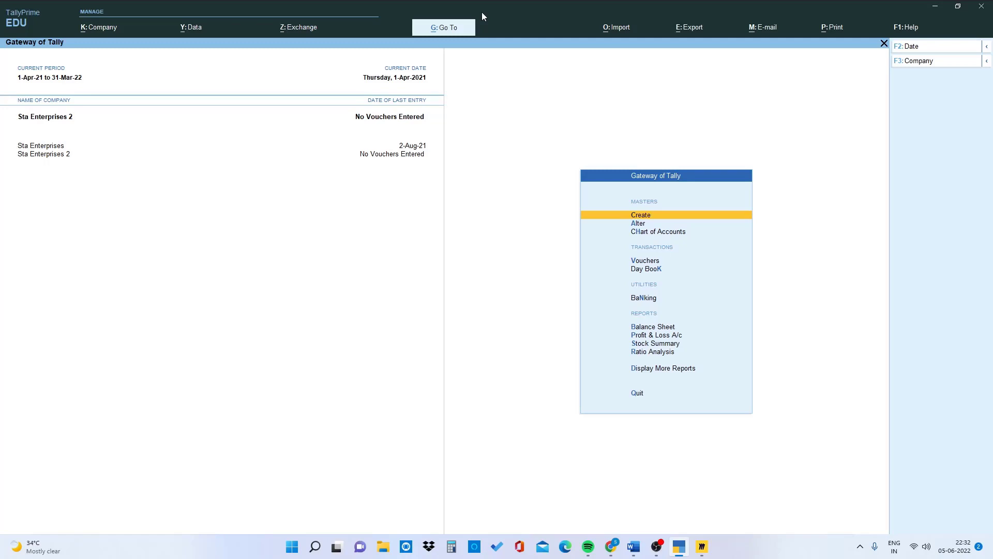
- Open the Statistics report from the Statements of Accounts for Sta Enterprises 2
key("Down")
key("Down")
key("Down")
key("Down")
key("Down")
key("Down")
key("Down")
key("Down")
key("Down")
key("Down")
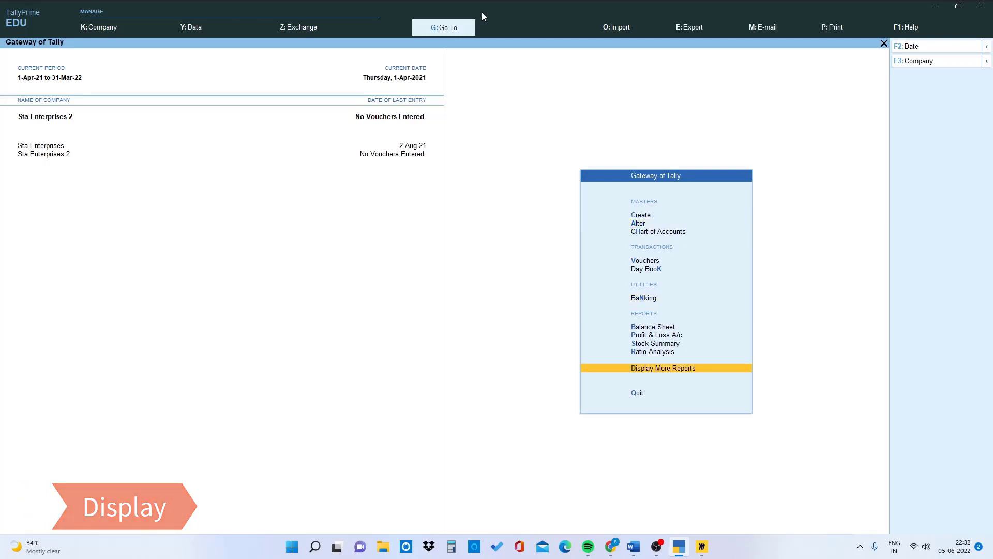
key("Return")
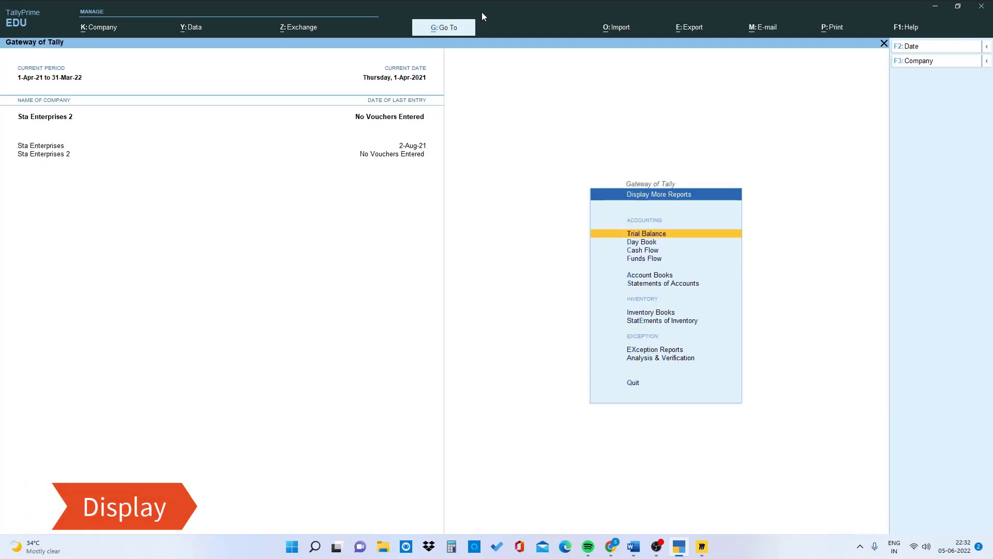
key("Down")
key("Down")
key("Down")
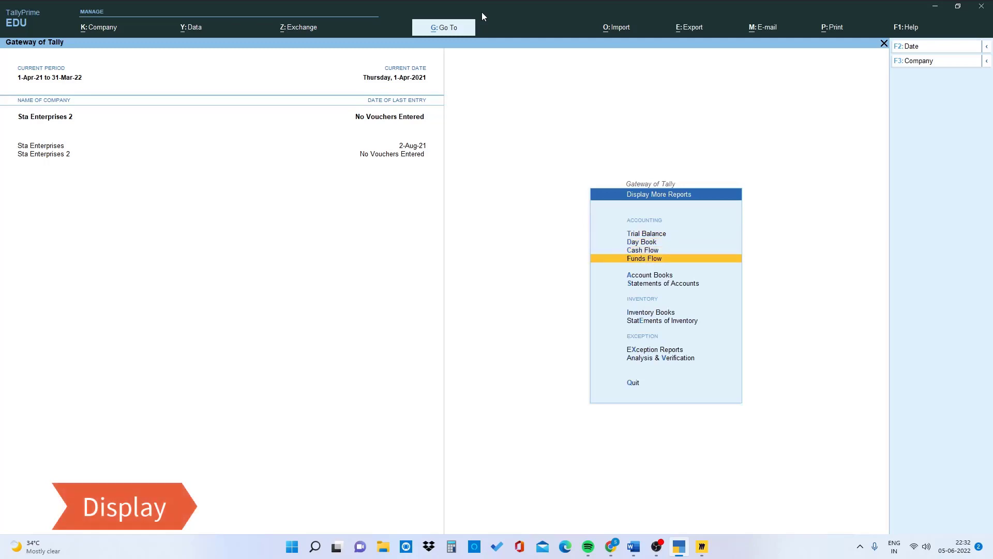
key("Down")
key("Down")
key("Return")
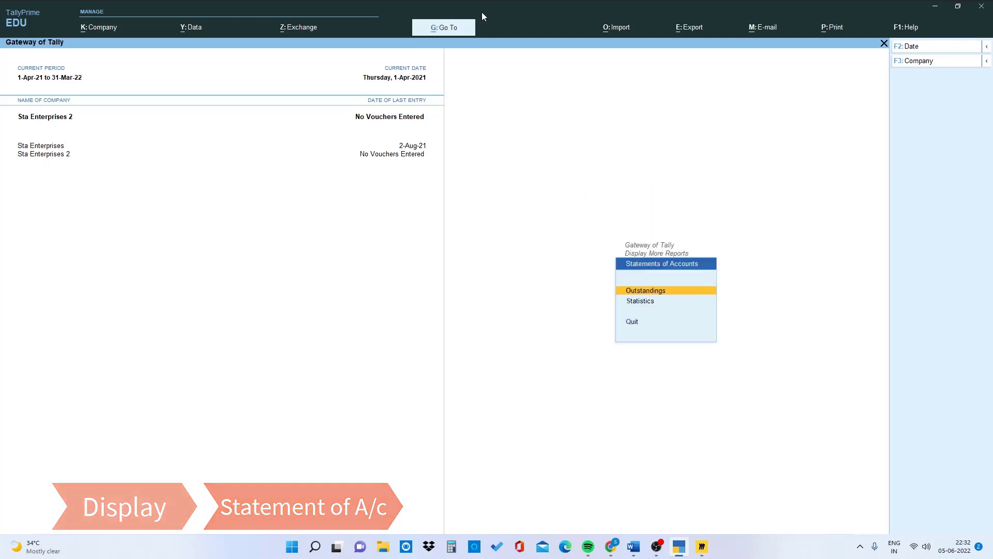
key("Down")
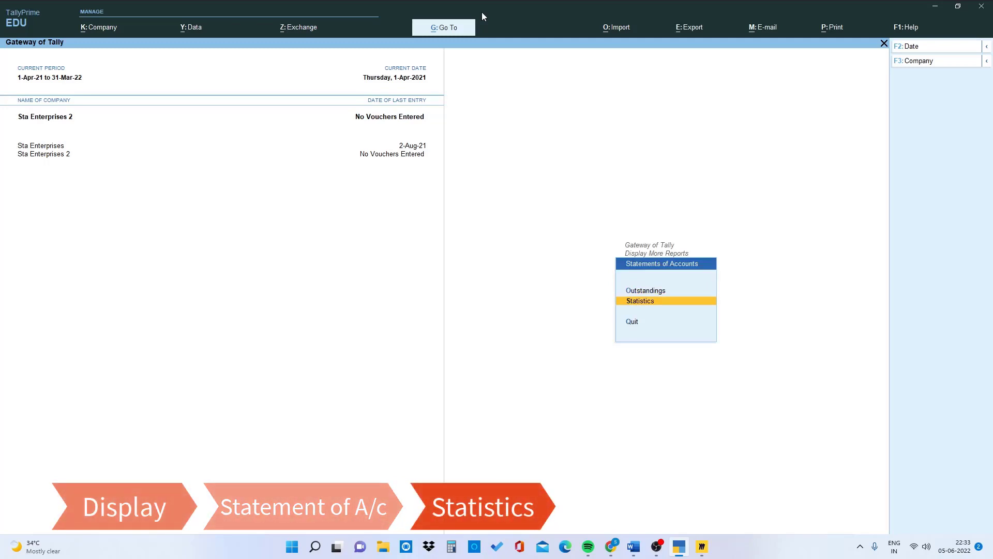
key("Return")
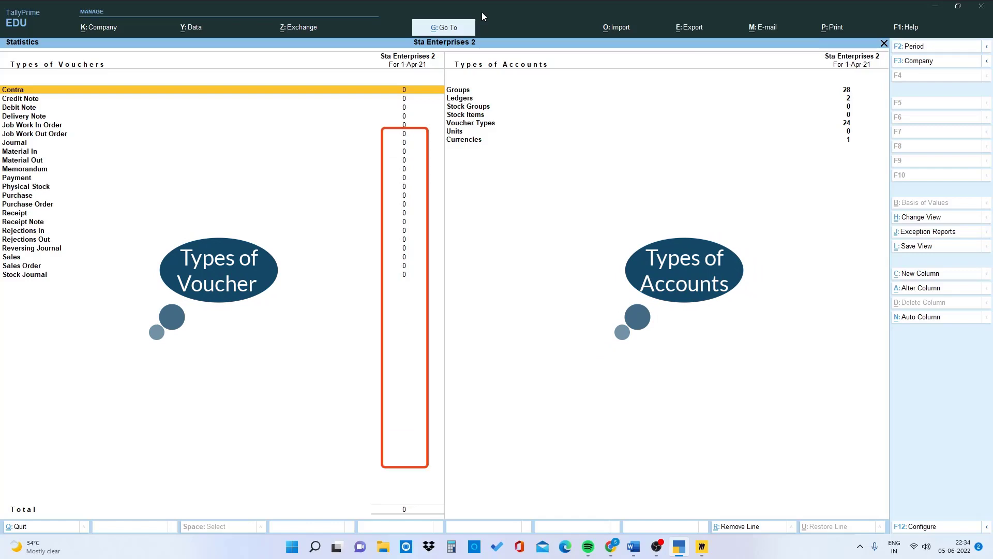
- Go through the voucher types from Contra to Stock Journal and check the count of each
key("Down")
key("Down")
key("Down")
key("Down")
key("Down")
key("Down")
key("Down")
key("Down")
key("Down")
key("Down")
key("Down")
key("Down")
key("Down")
key("Down")
key("Down")
key("Down")
key("Down")
key("Down")
key("Down")
key("Down")
key("Down")
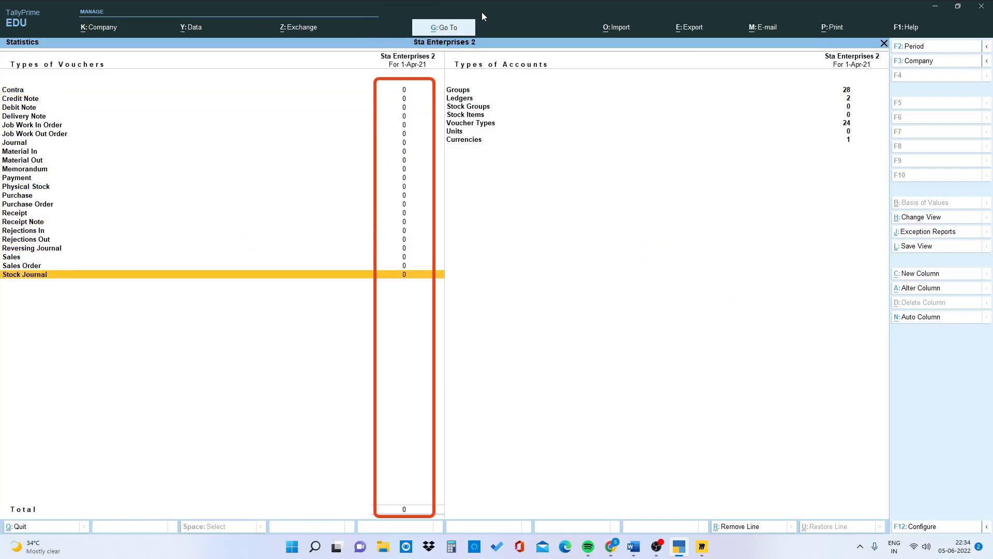
- Examine the account type counts, especially ledgers, stock groups and stock items
key("Right")
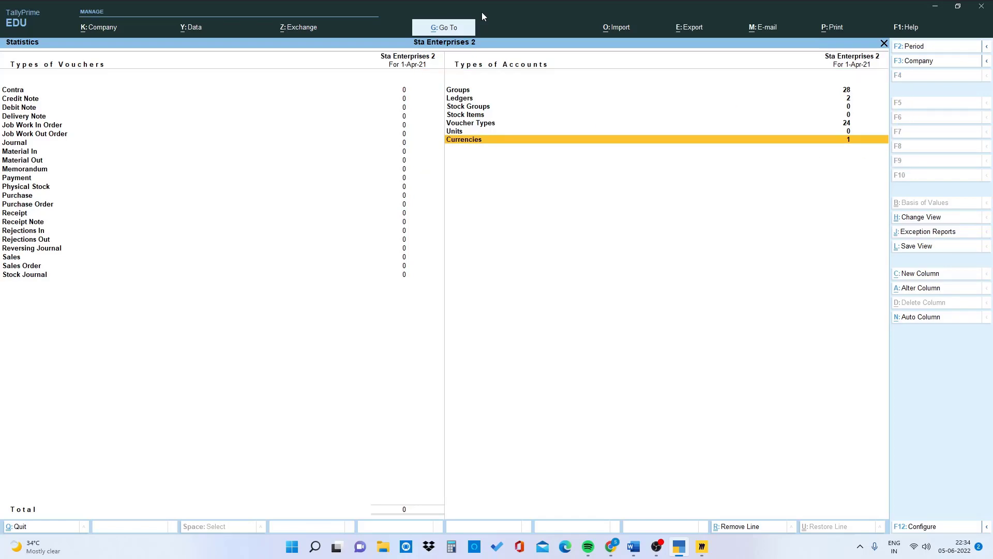
key("Up")
key("Up")
key("Up")
key("Up")
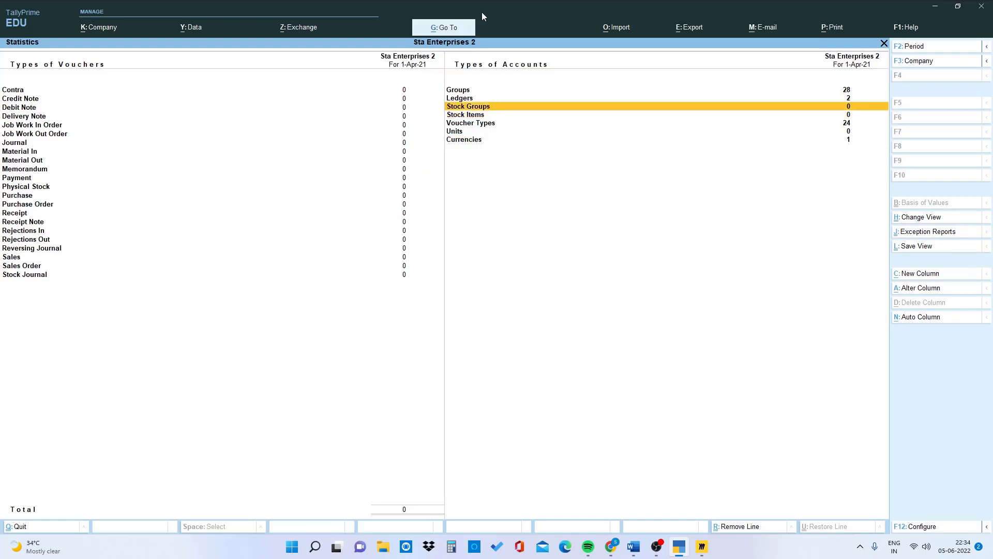
key("Up")
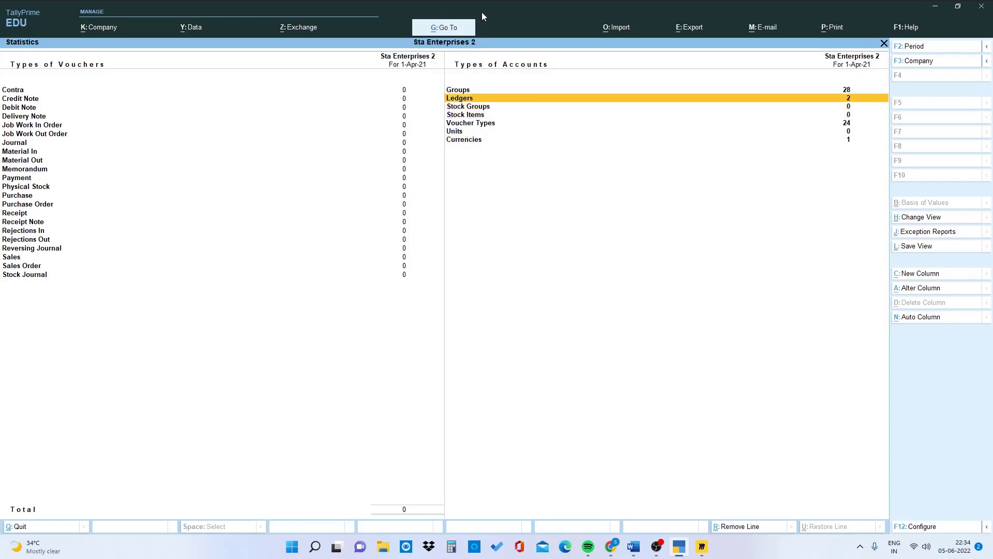
key("Down")
key("Down")
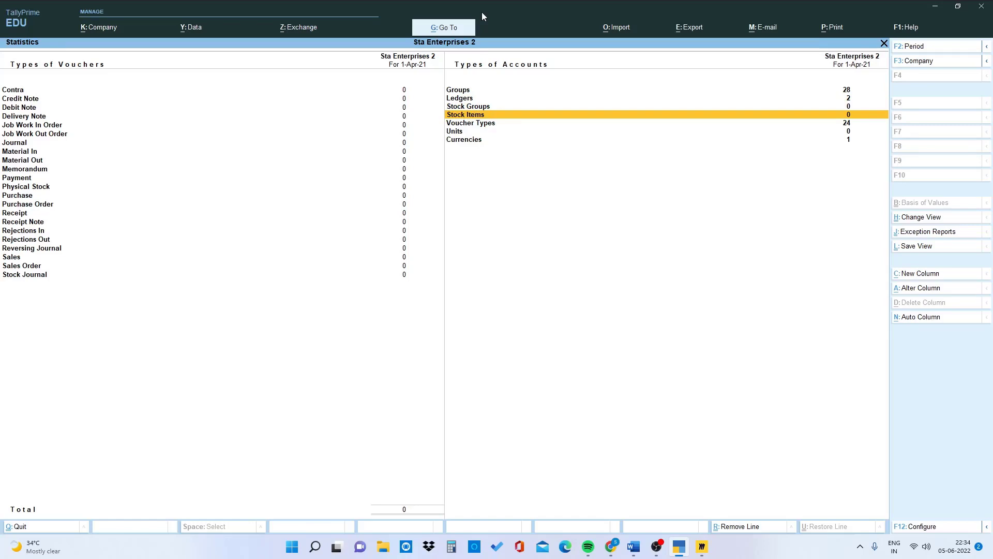
- Leave the Statistics report and switch the active company back to Sta Enterprises
key("Escape")
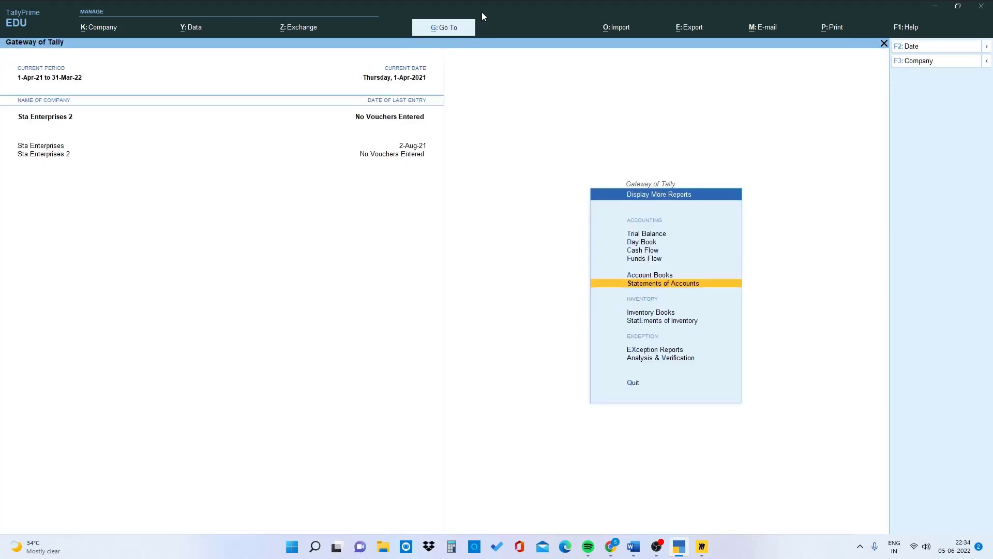
key("Escape")
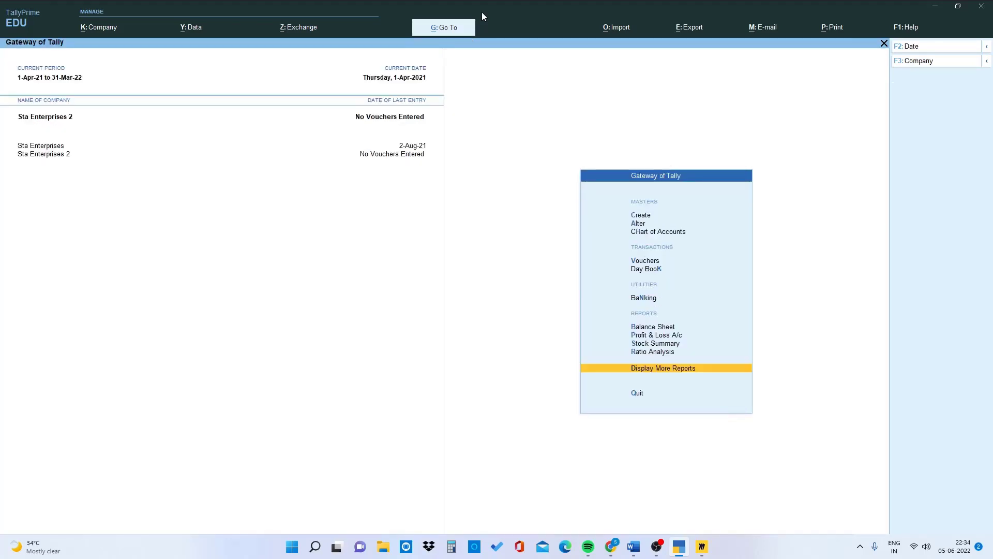
key("F3")
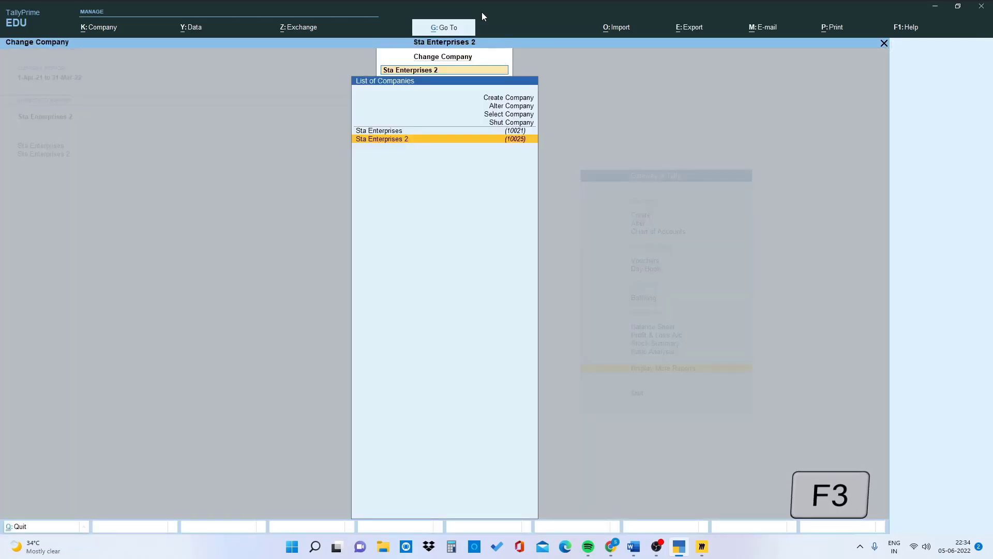
key("Up")
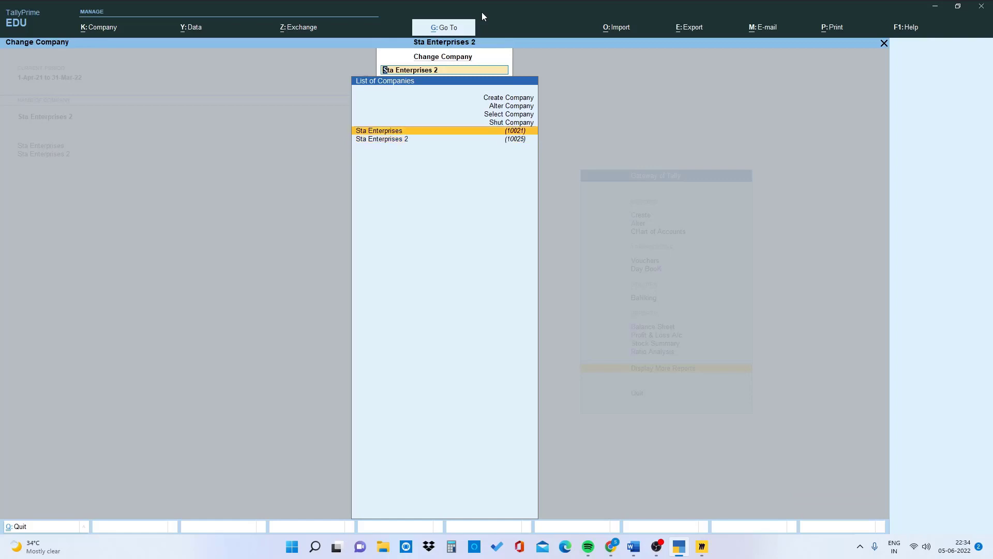
key("Return")
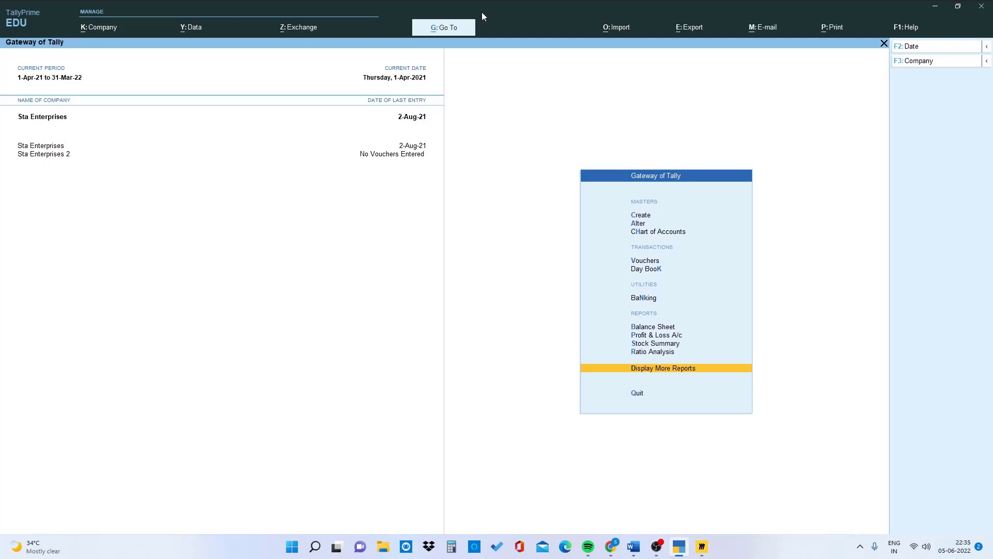
- Start a masters export from Sta Enterprises and open its export configuration
key("alt+e")
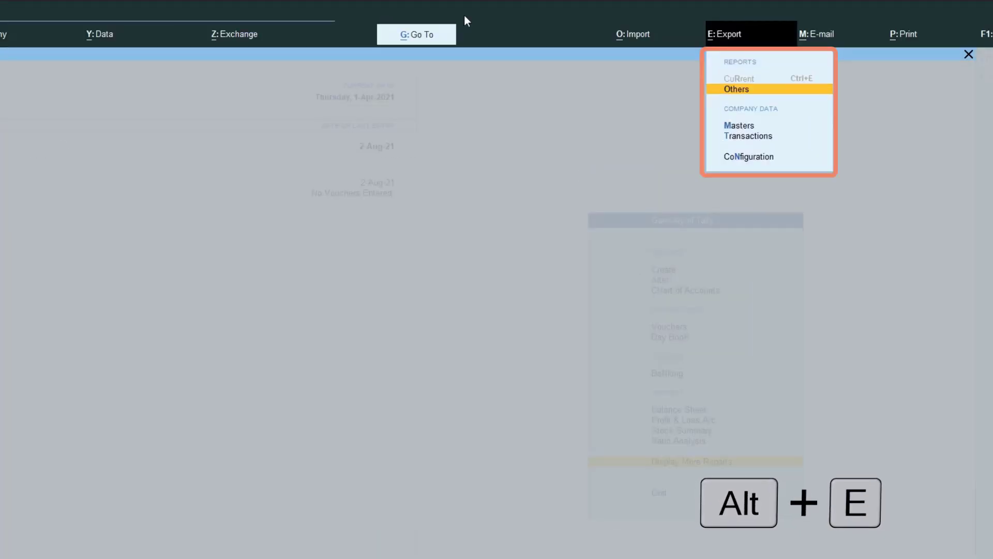
key("Down")
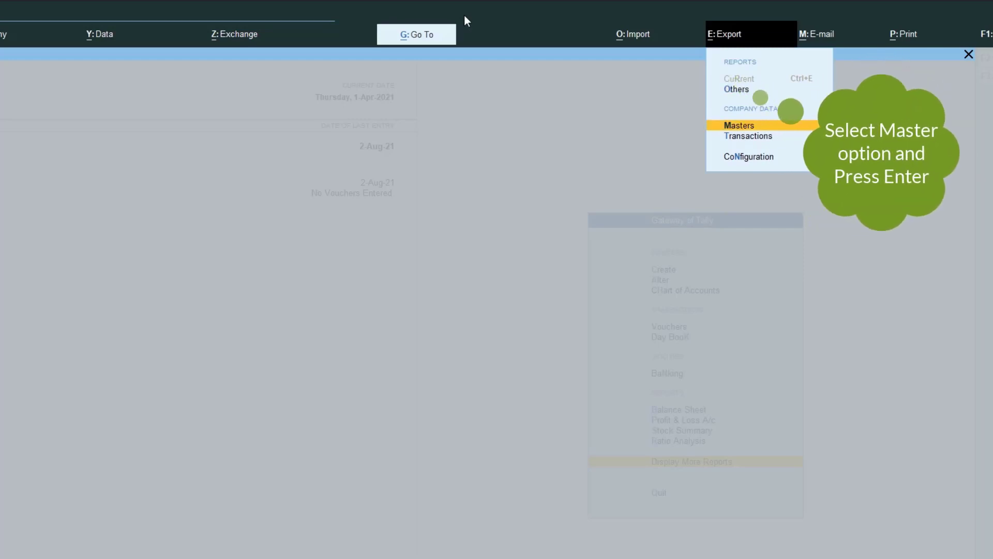
key("Return")
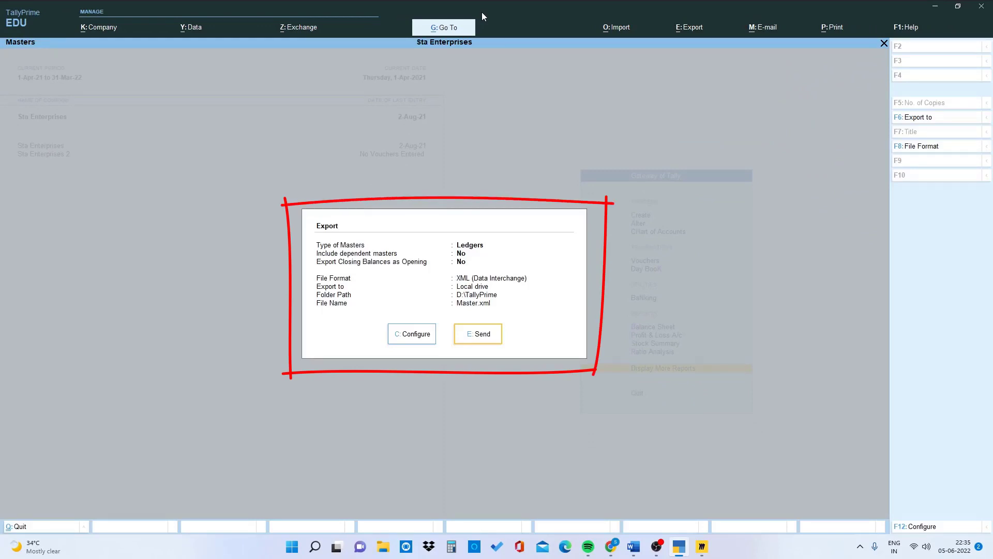
key("Left")
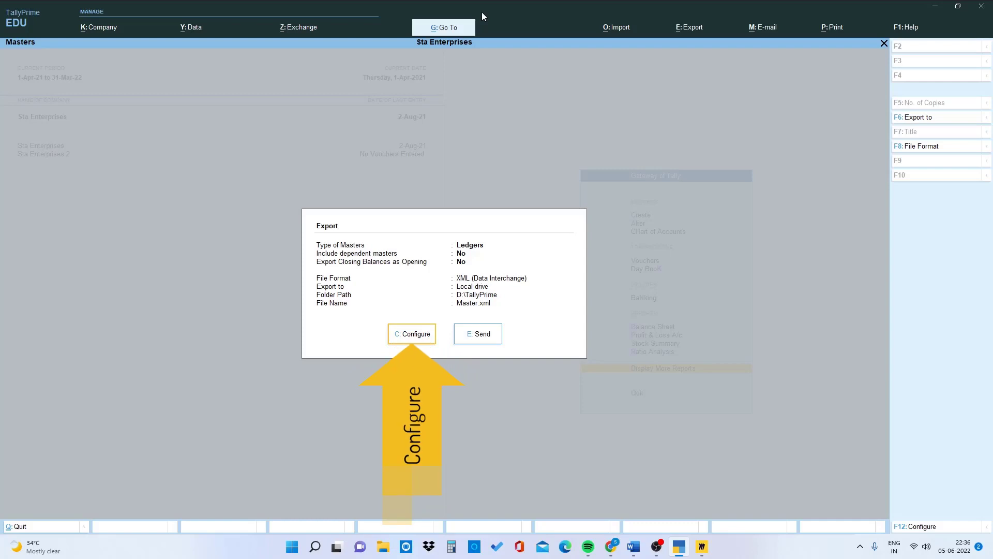
key("c")
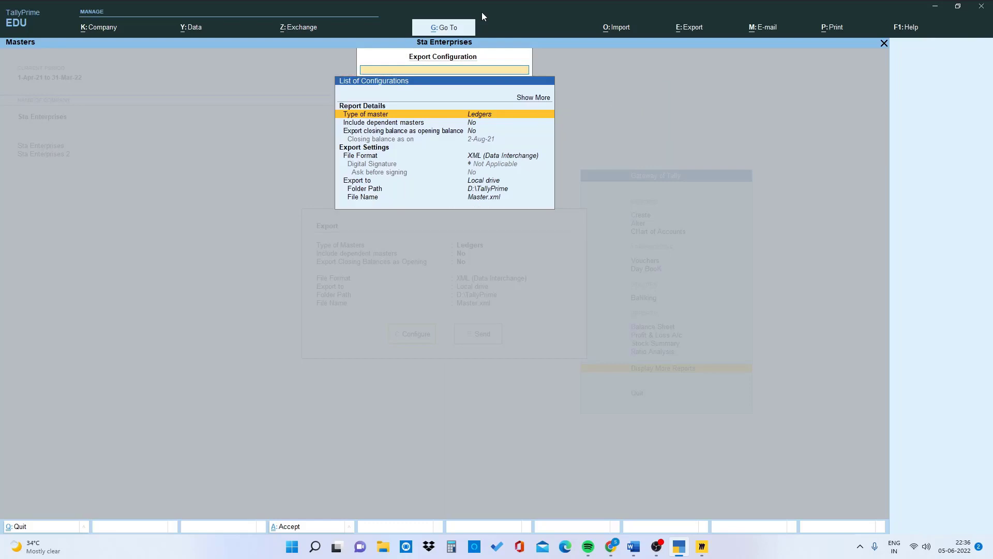
- Set the type of master to Stock Items, export the data as Master.xml, and close the destination folder window
key("Return")
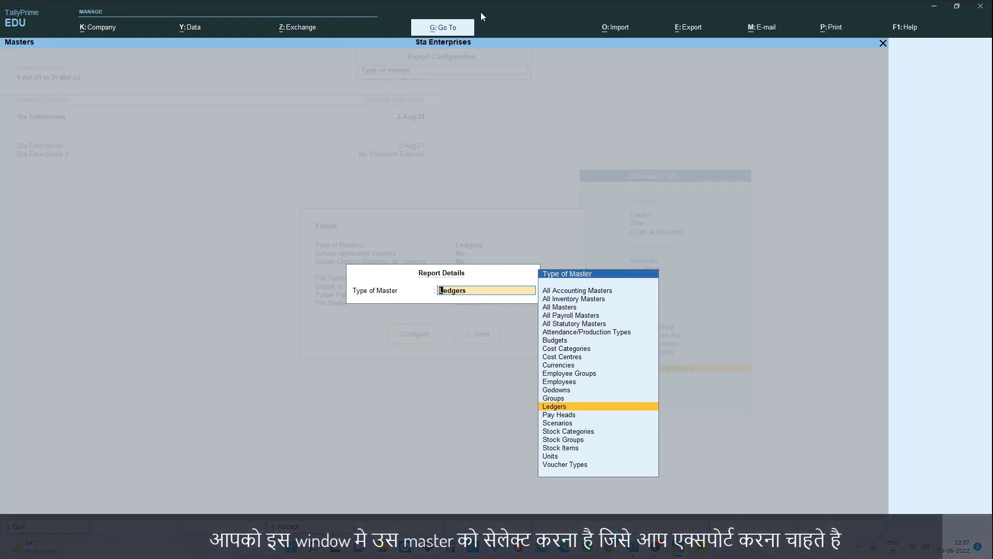
key("Down")
key("Down")
key("Down")
key("Down")
key("Down")
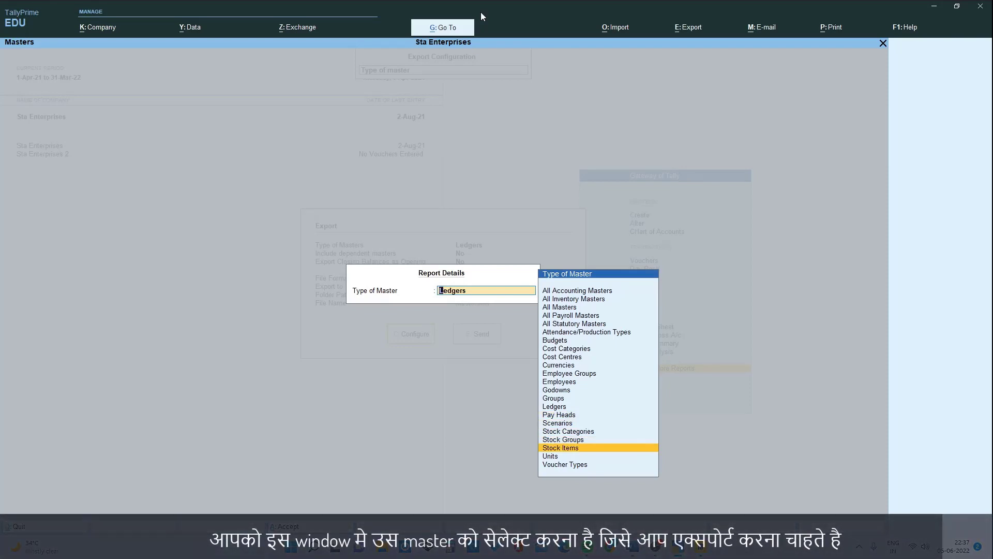
key("Return")
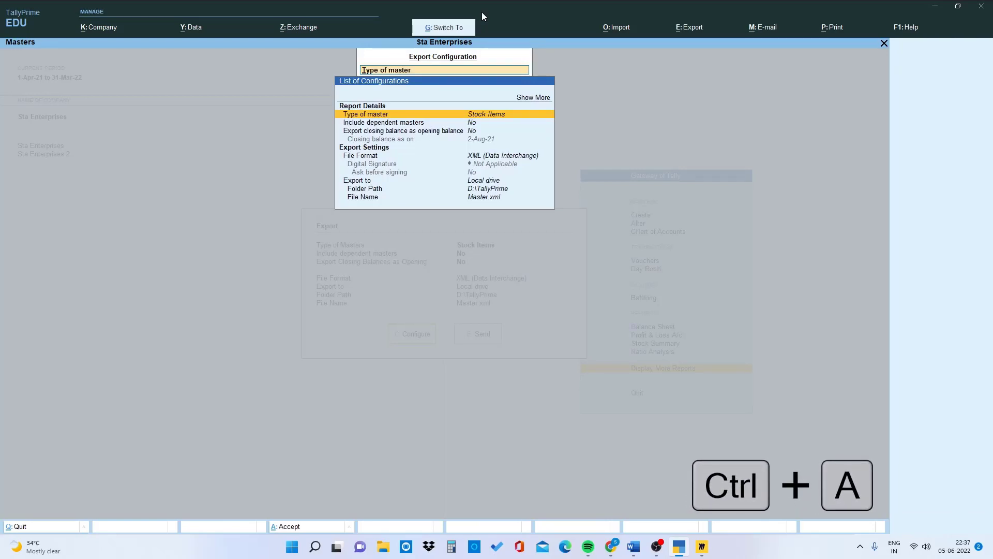
key("ctrl+a")
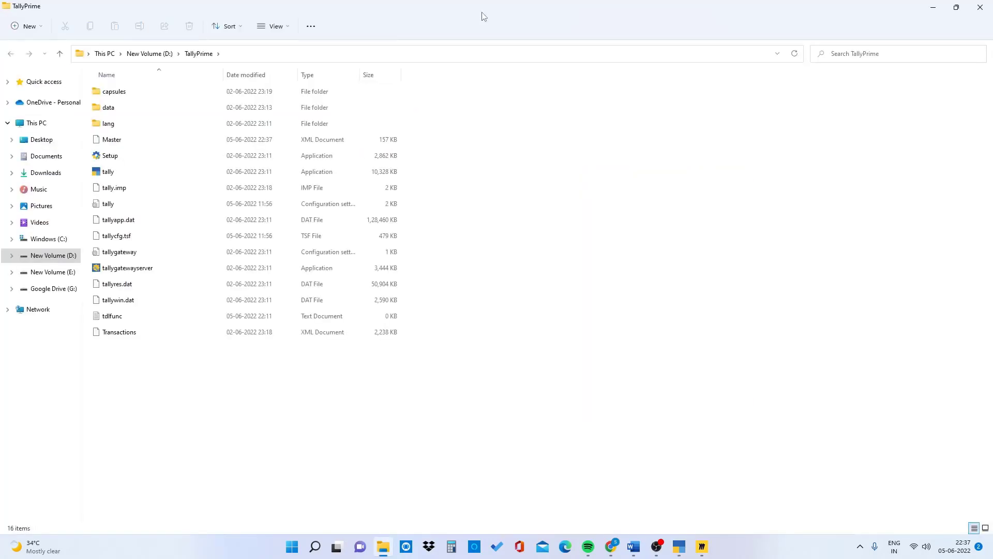
key("alt+F4")
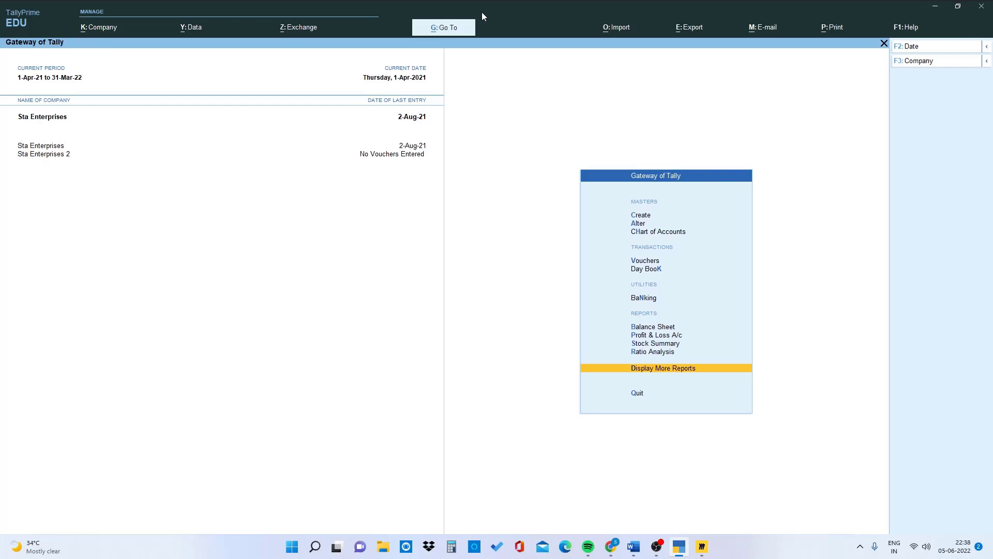
- Make Sta Enterprises 2 the active company to receive the exported stock items
key("F3")
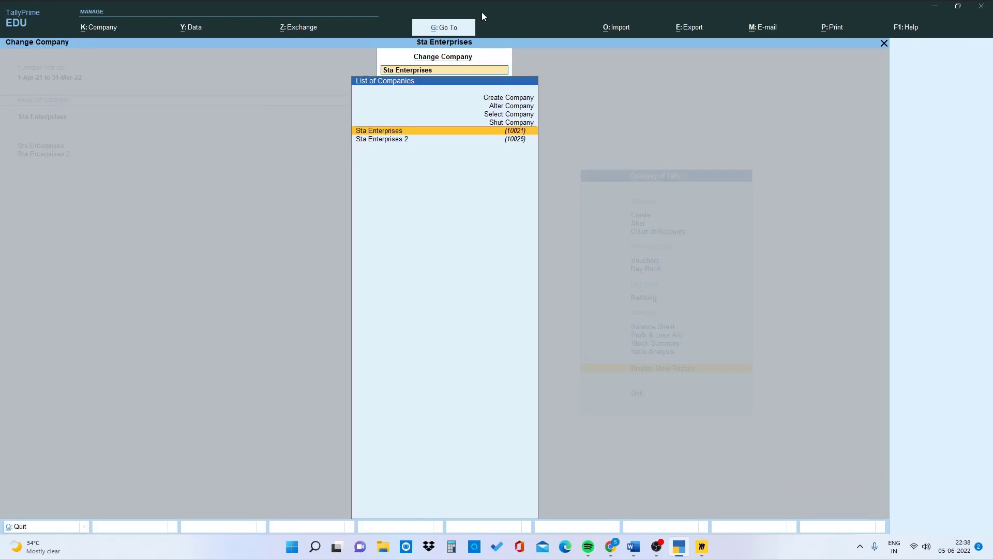
key("Down")
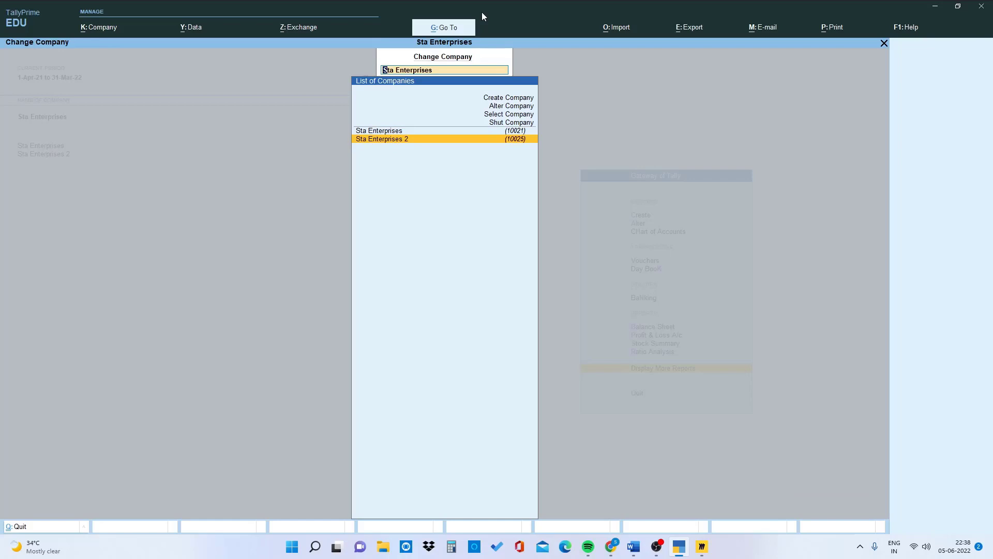
key("Return")
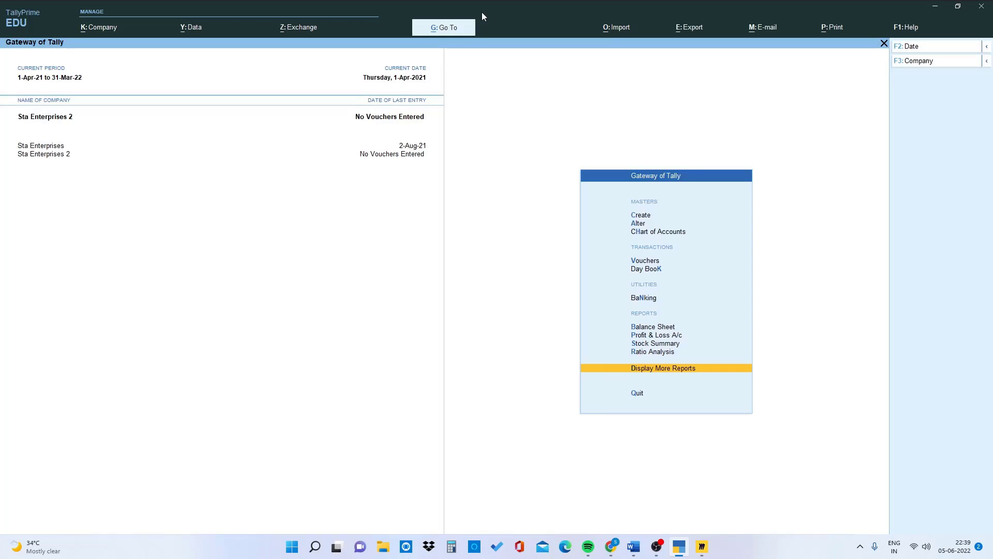
- Import the masters from Master.xml in D:\TallyPrime into Sta Enterprises 2, ignoring duplicates when a master already exists
key("alt+o")
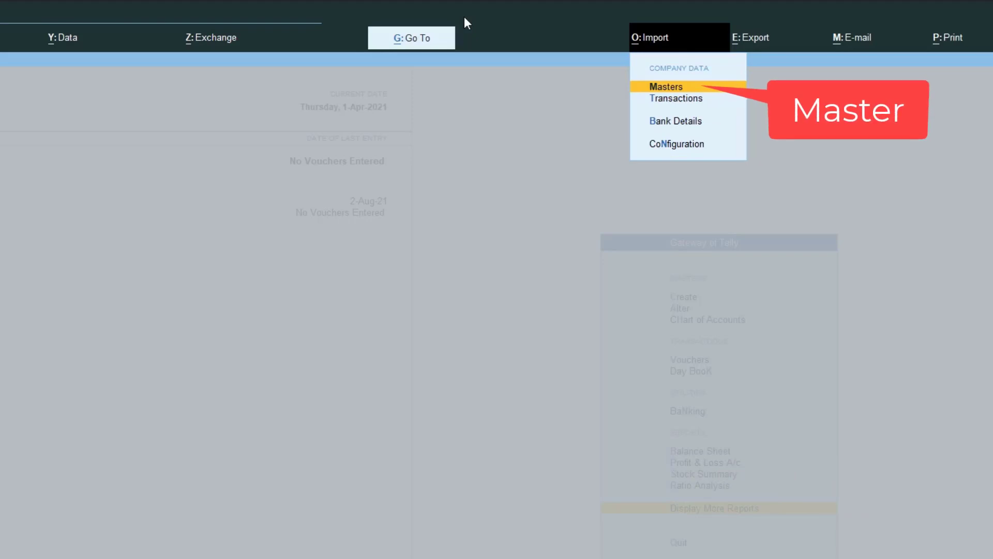
key("Return")
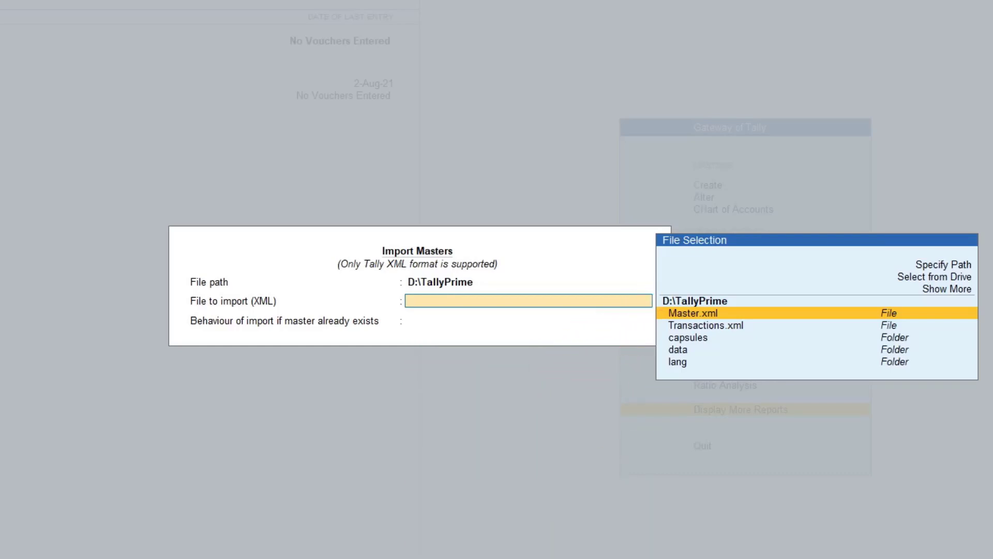
key("Return")
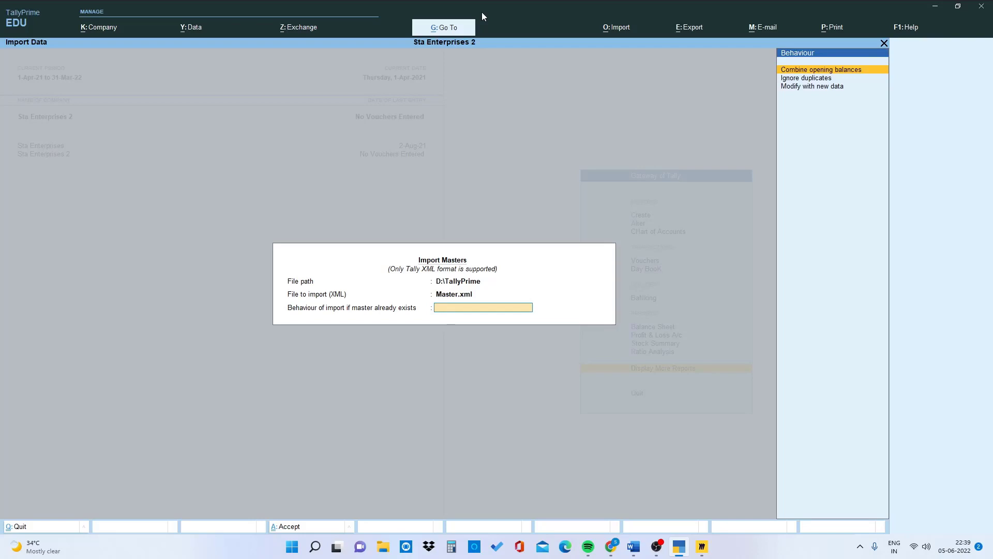
key("Down")
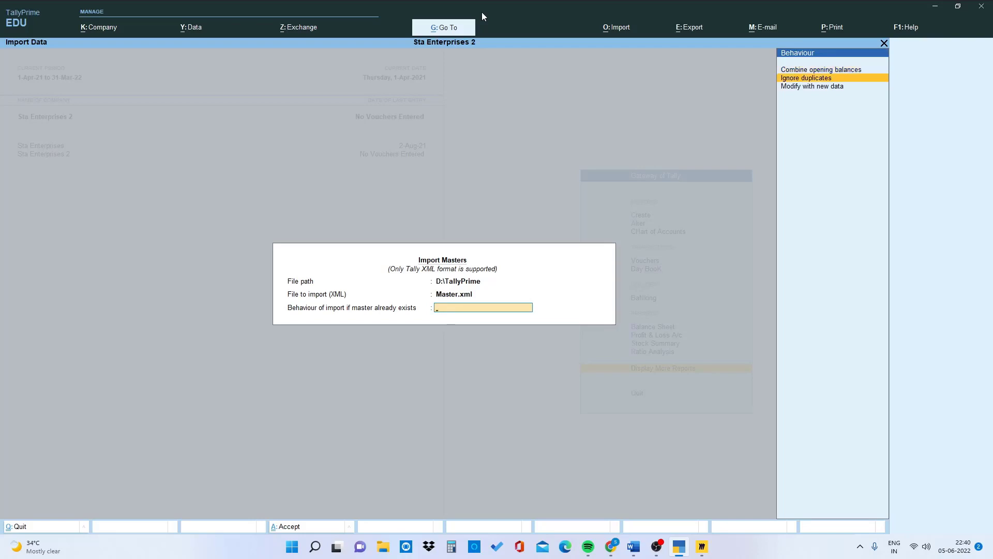
key("Escape")
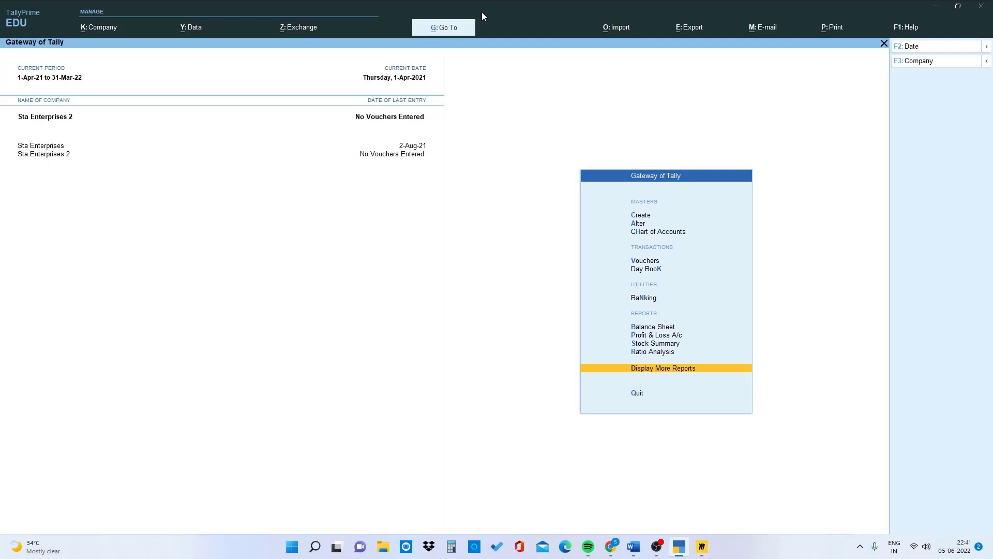
- Check the stock items count in the Statistics report of Sta Enterprises 2, and return to the Gateway of Tally
key("Return")
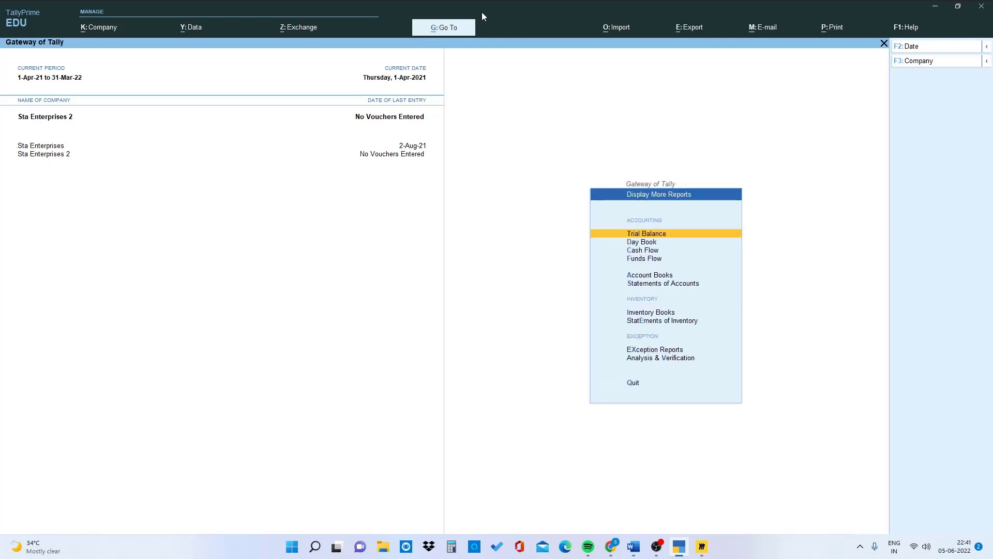
key("Down")
key("Down")
key("Down")
key("Down")
key("Down")
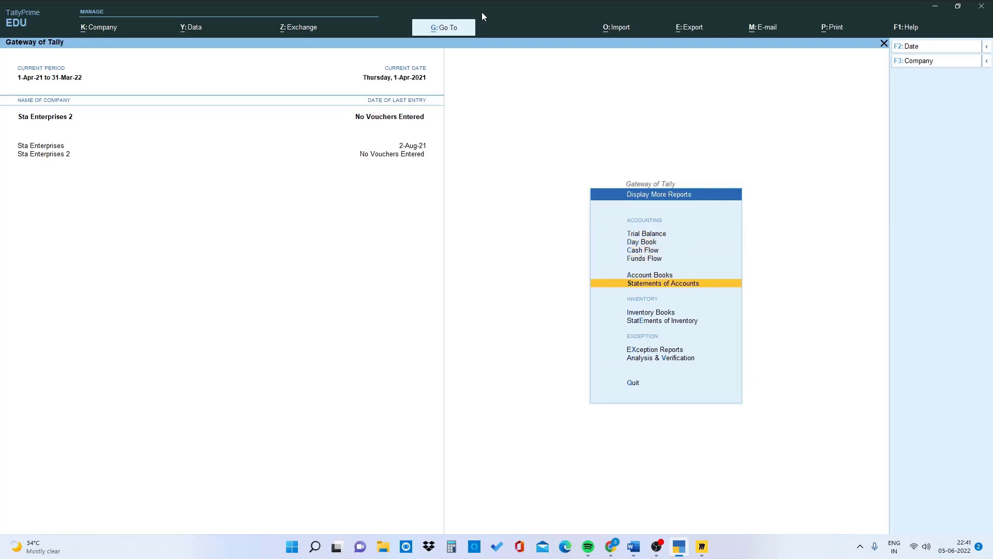
key("Return")
key("Down")
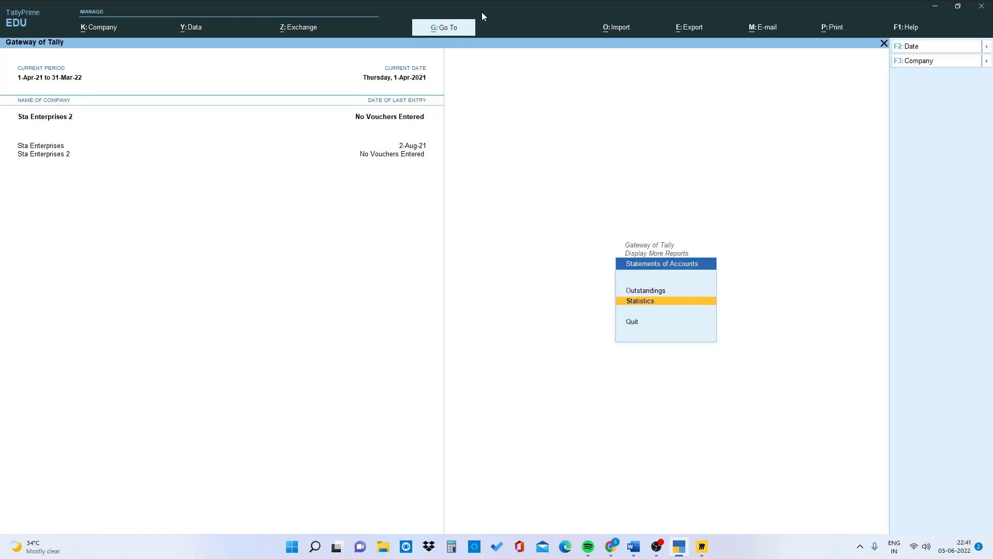
key("Return")
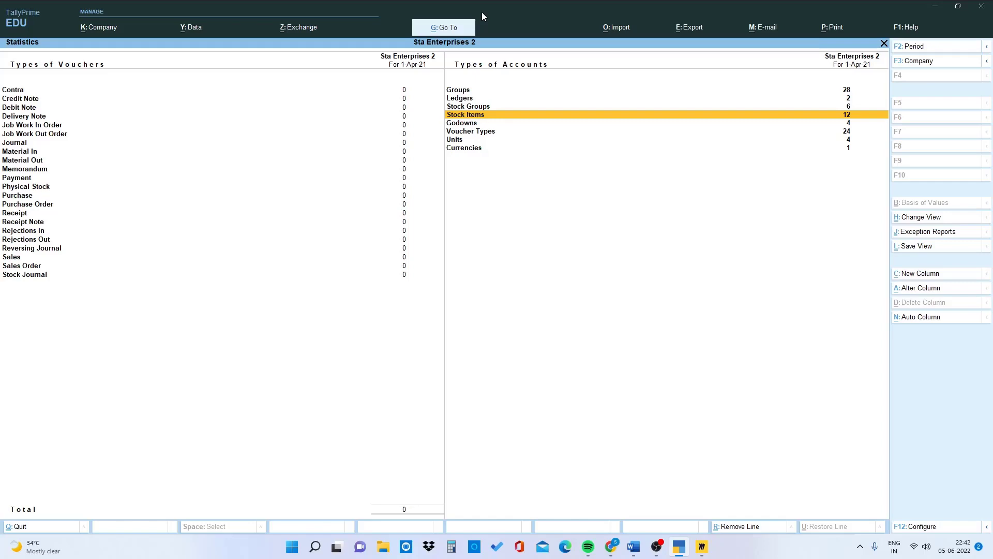
key("Escape")
key("Escape")
key("Escape")
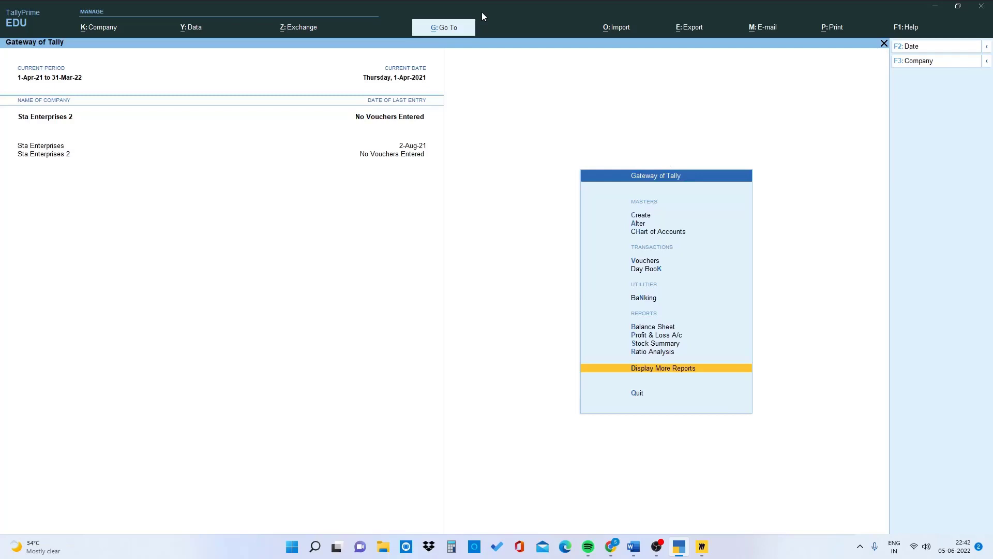
- Switch the active company to Sta Enterprises
key("F3")
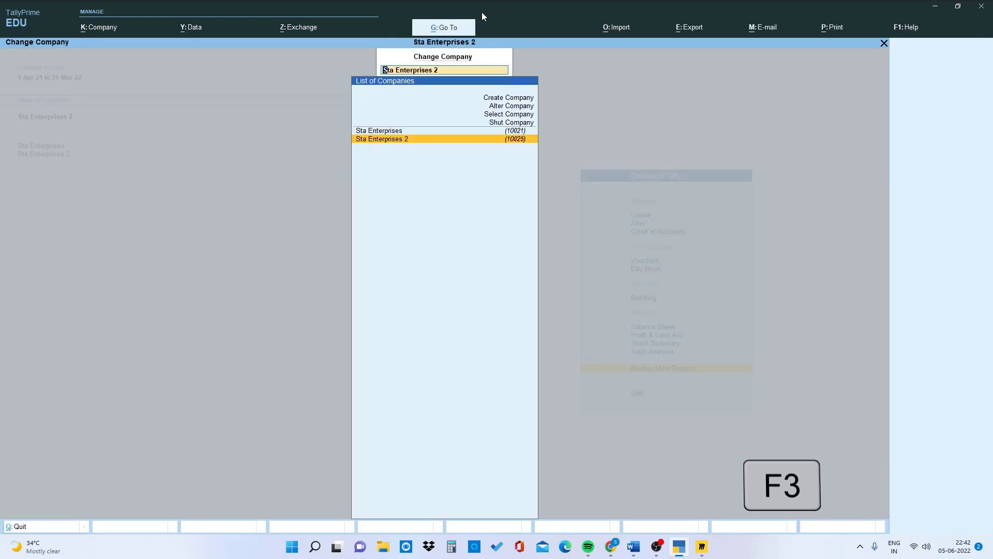
key("Up")
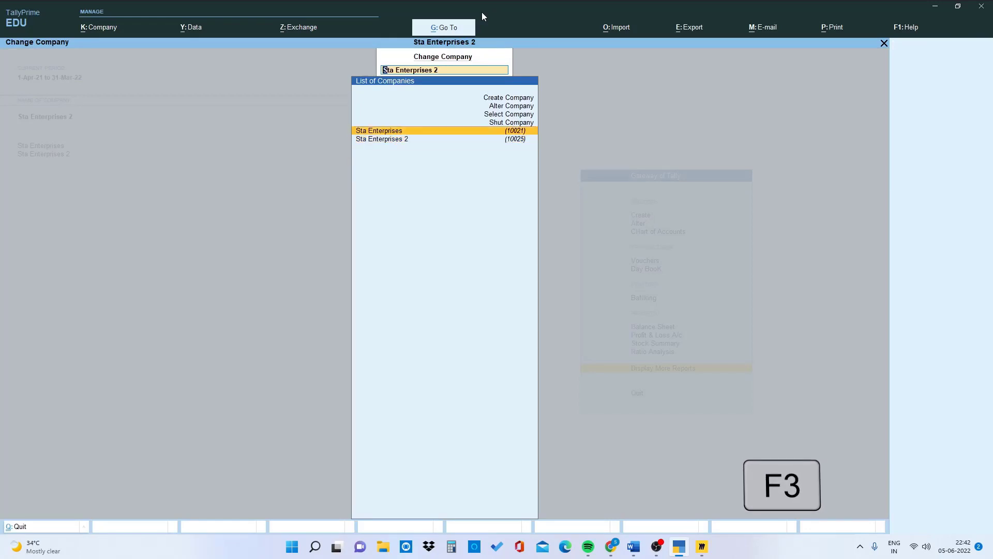
key("Return")
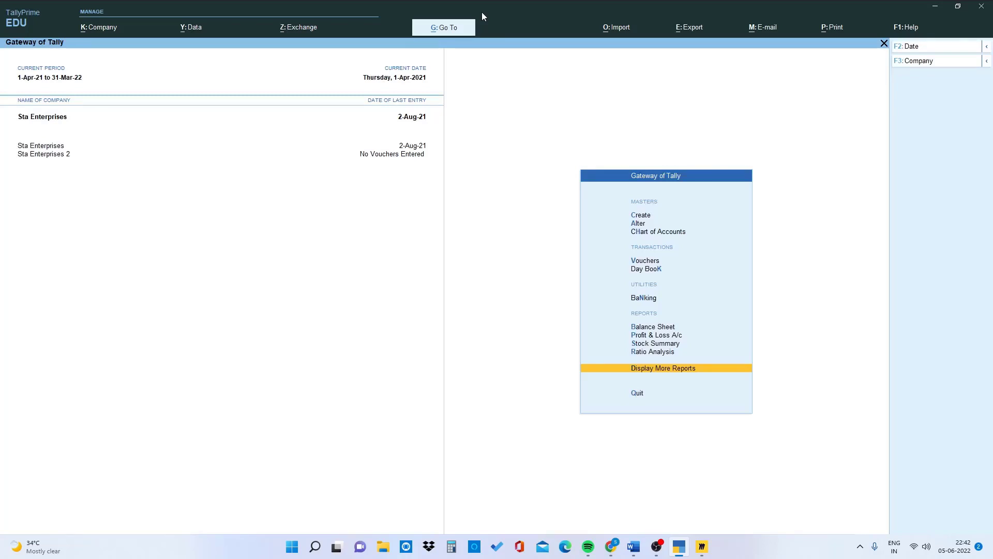
- Start a transactions export from Sta Enterprises and set the type of voucher entries to All Vouchers in its configuration
key("alt+e")
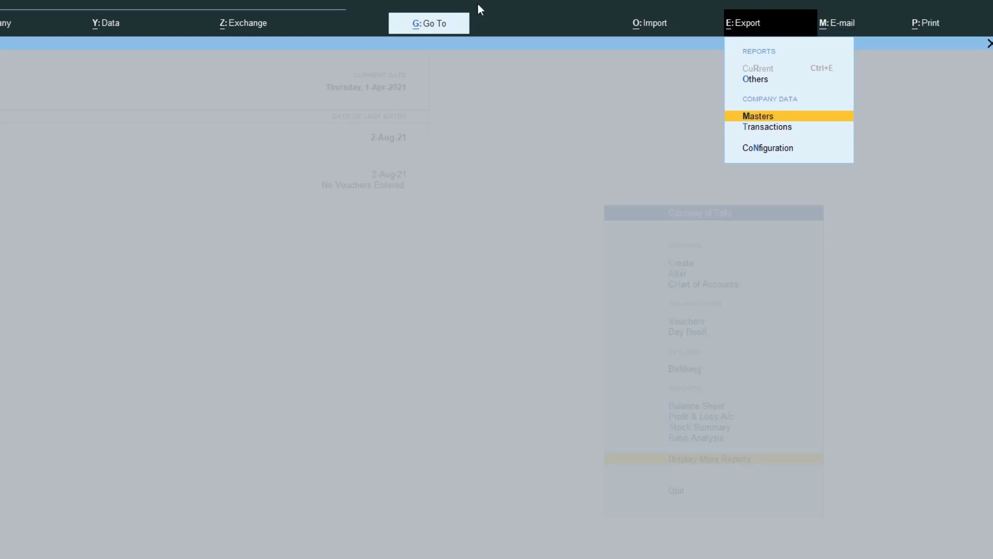
key("Down")
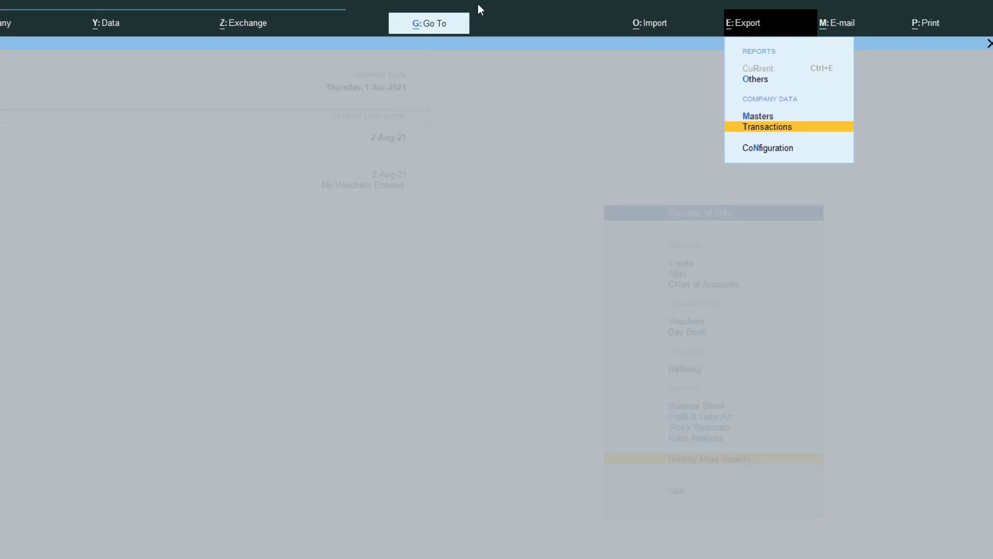
key("Return")
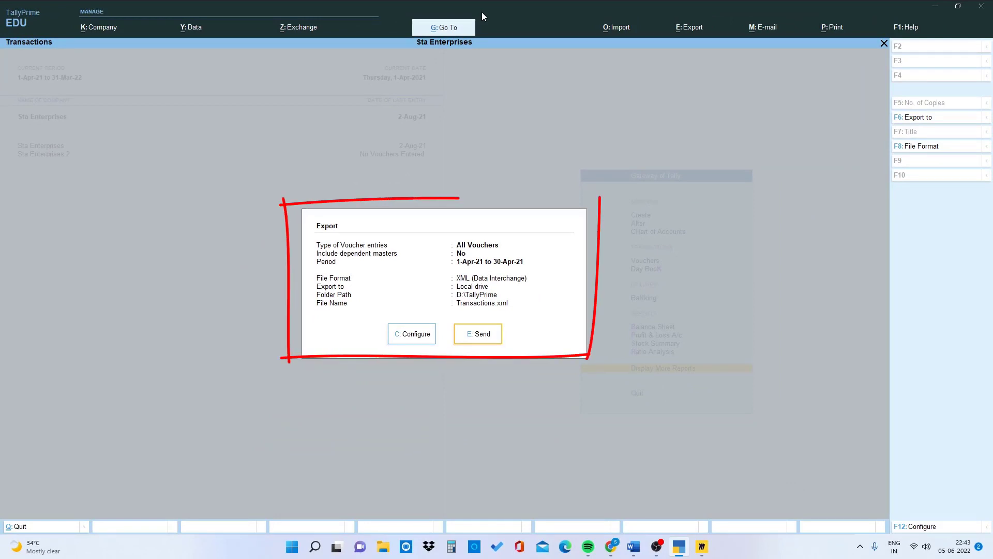
key("Left")
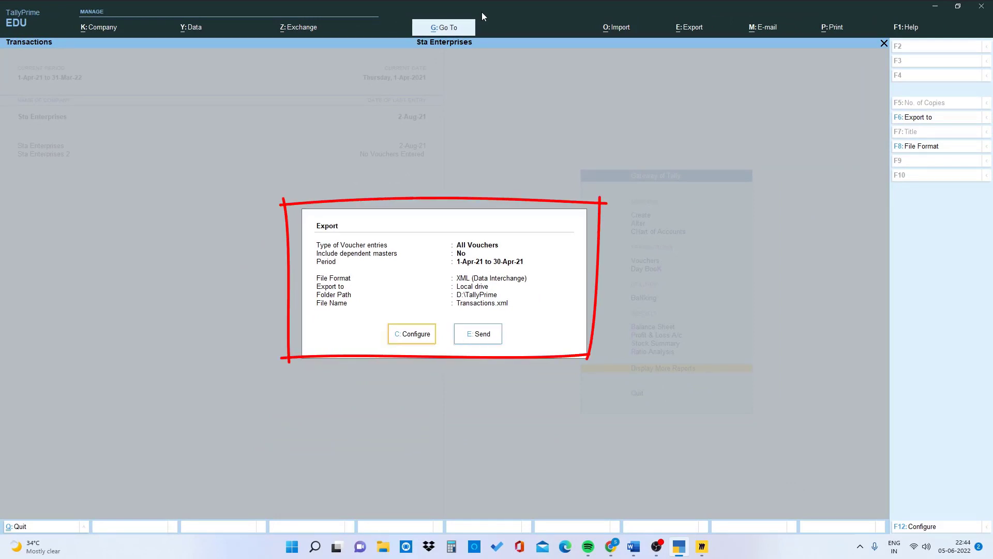
key("Return")
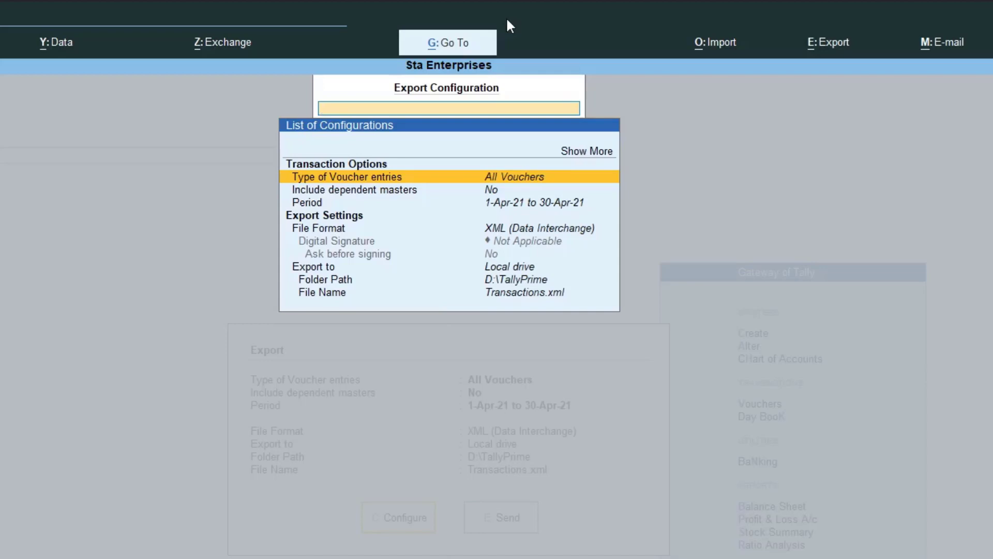
key("Return")
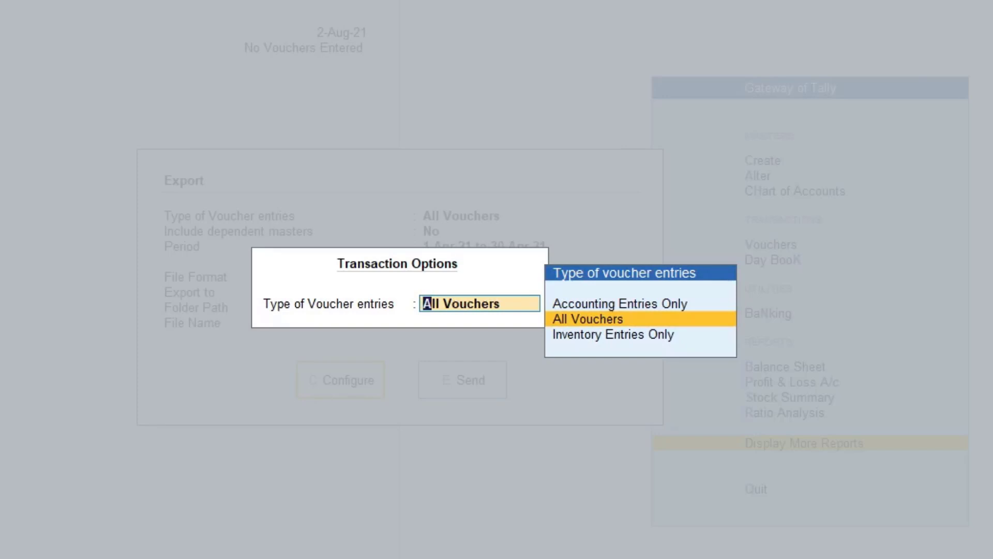
key("Up")
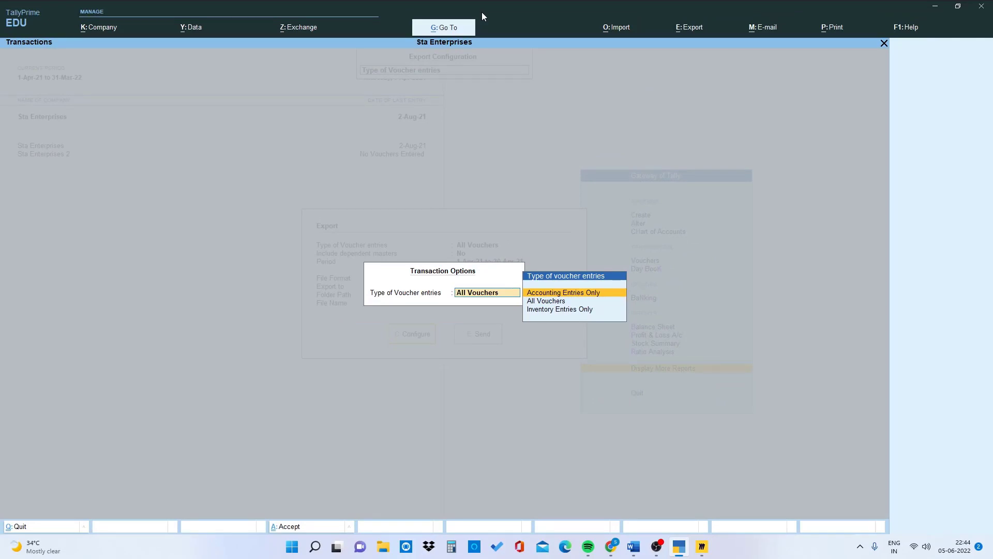
key("Down")
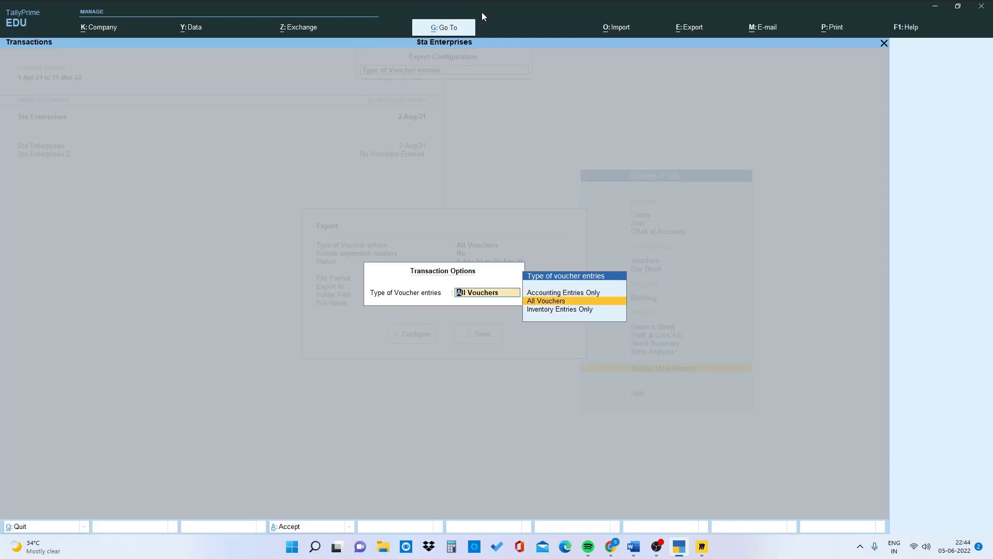
key("Return")
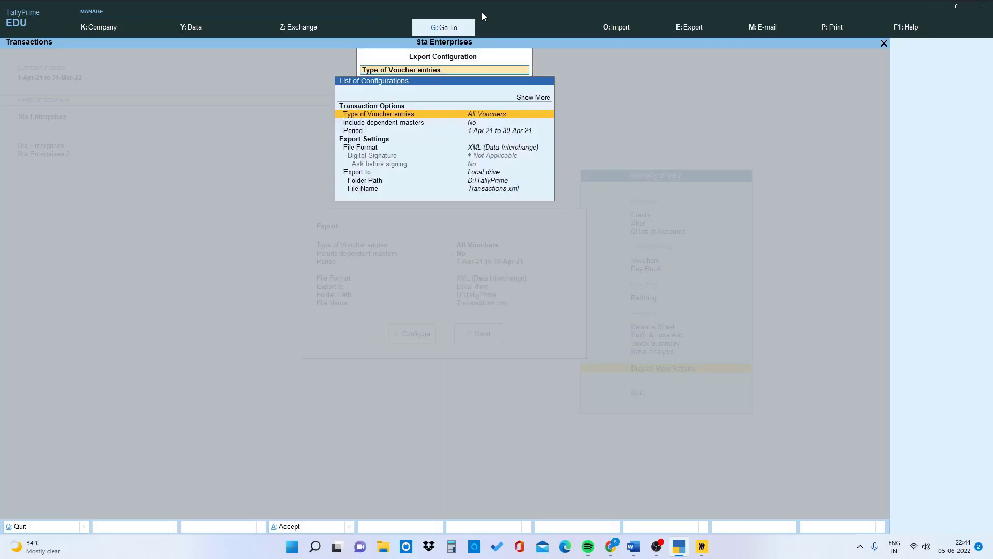
- Set the export to include dependent masters and cover the period 1-Apr-21 to 1-May-21
key("Down")
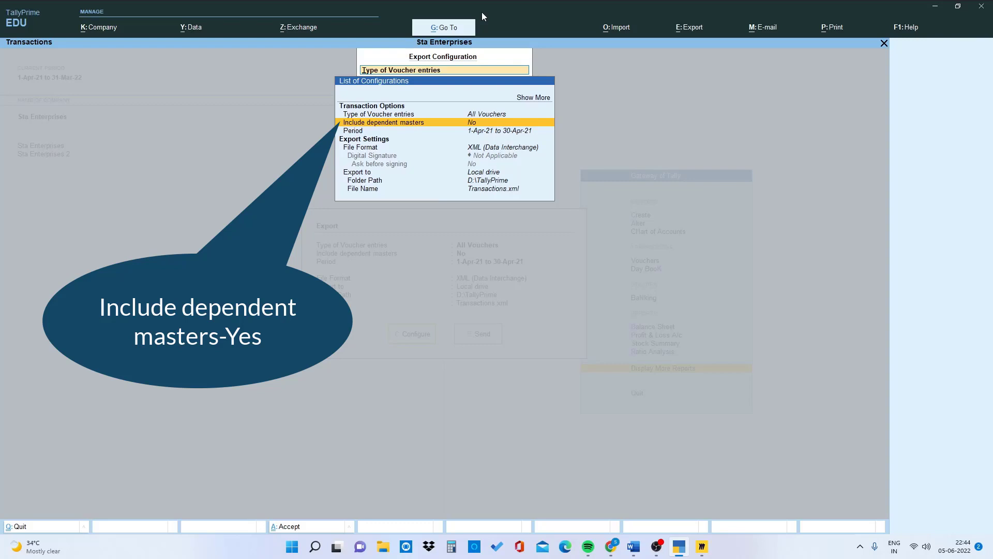
key("Return")
key("Down")
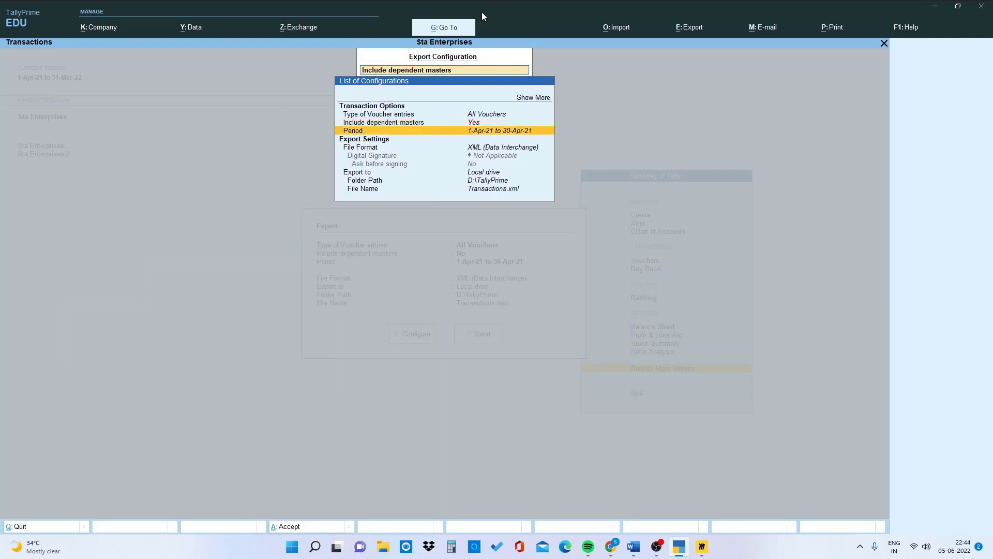
key("Up")
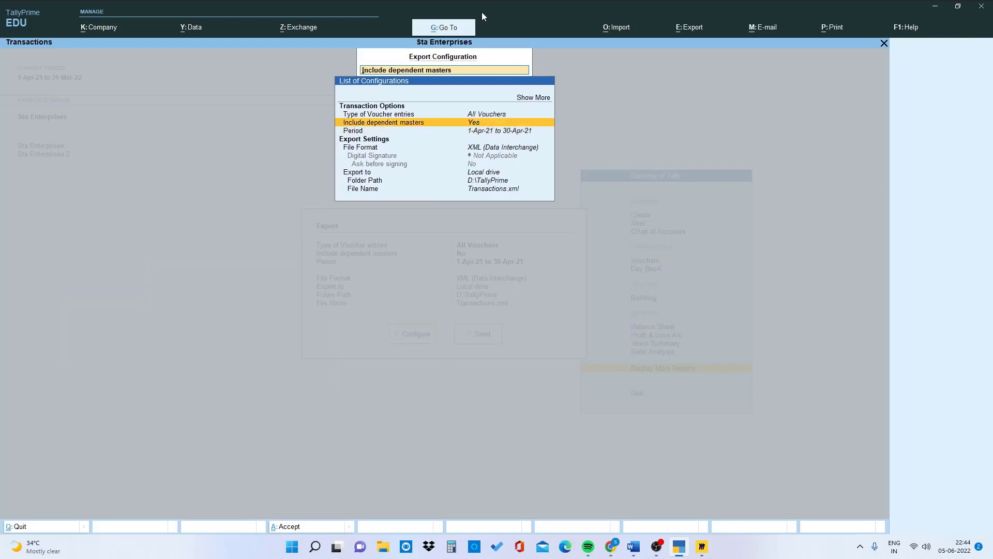
key("Down")
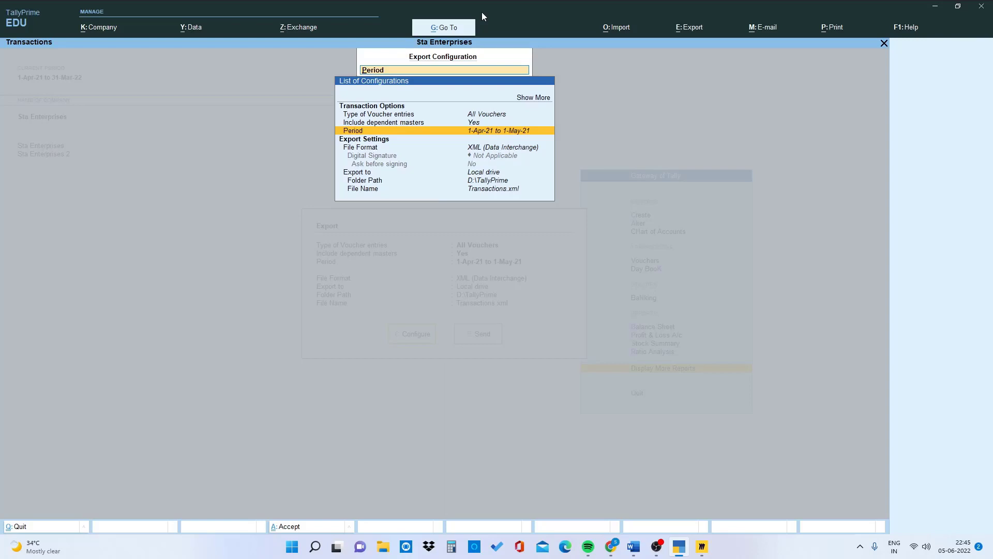
key("Return")
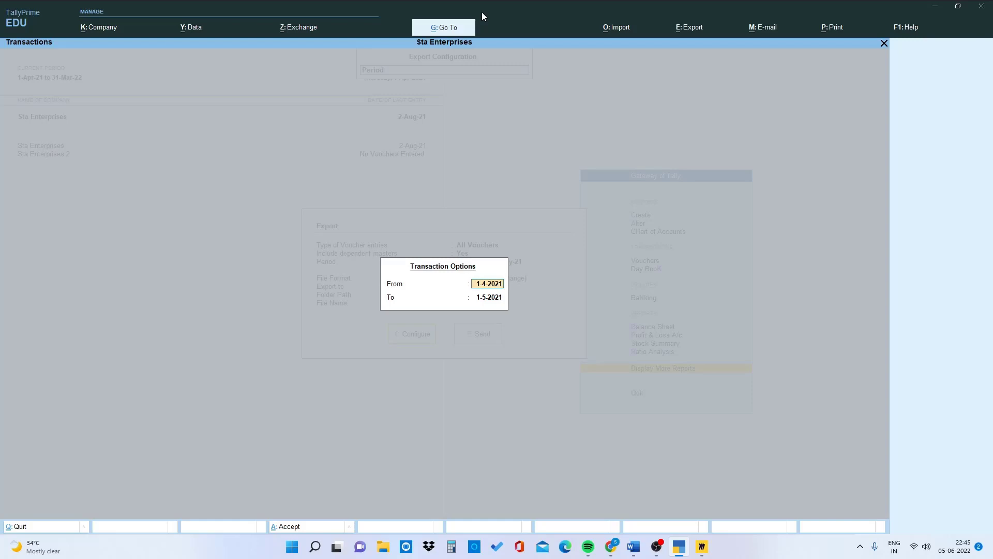
key("ctrl+a")
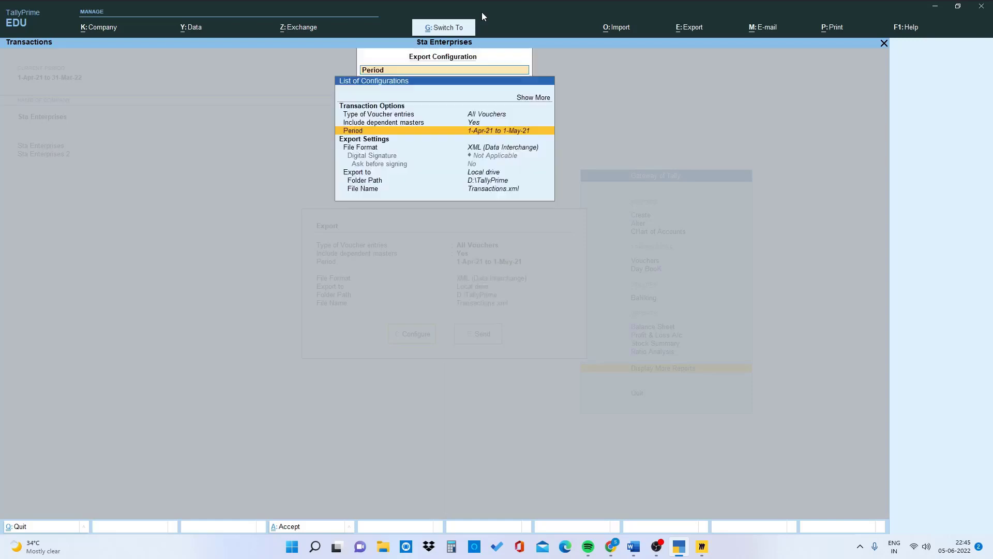
- Accept the configuration and export the transactions as Transactions.xml, overwriting the existing file, and switch back to TallyPrime
key("Up")
key("Up")
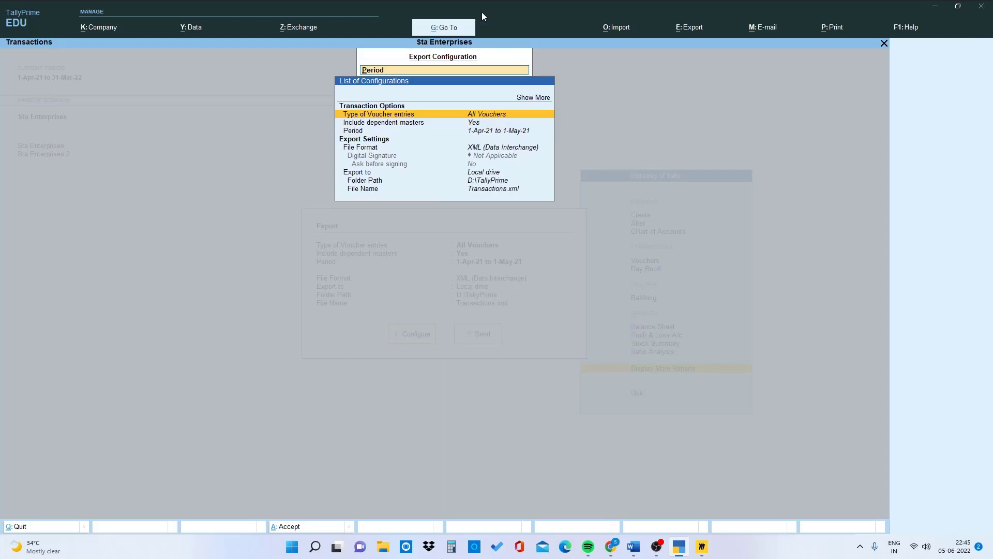
key("Down")
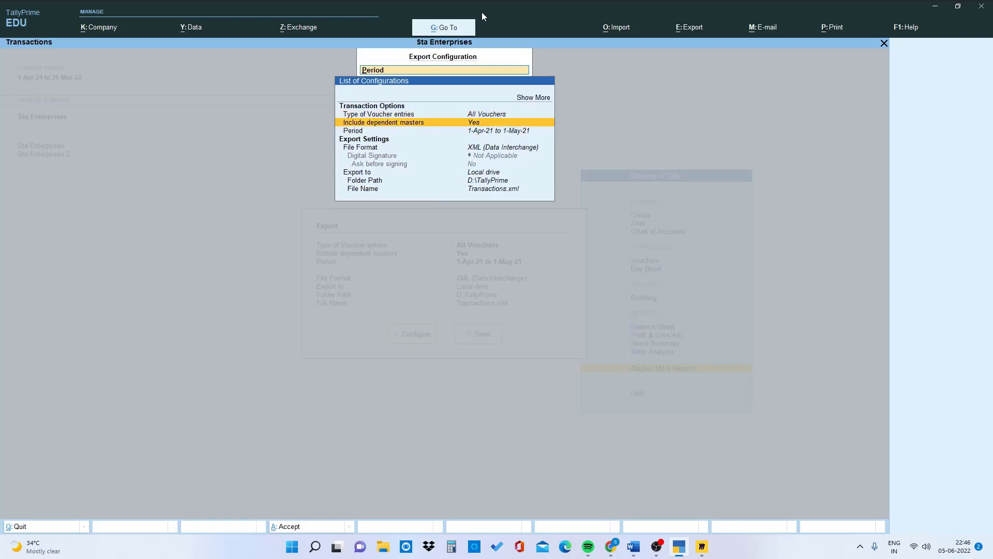
key("Down")
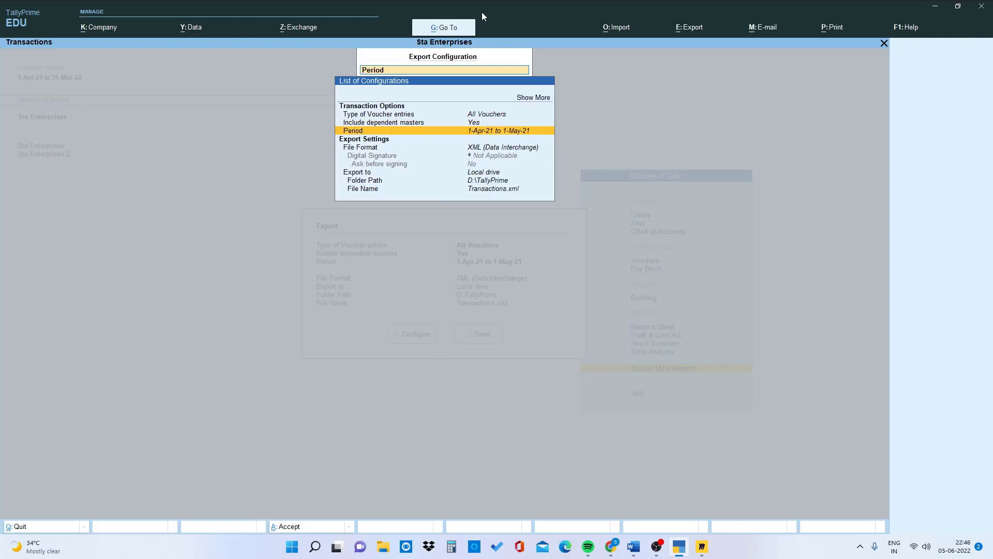
key("ctrl+a")
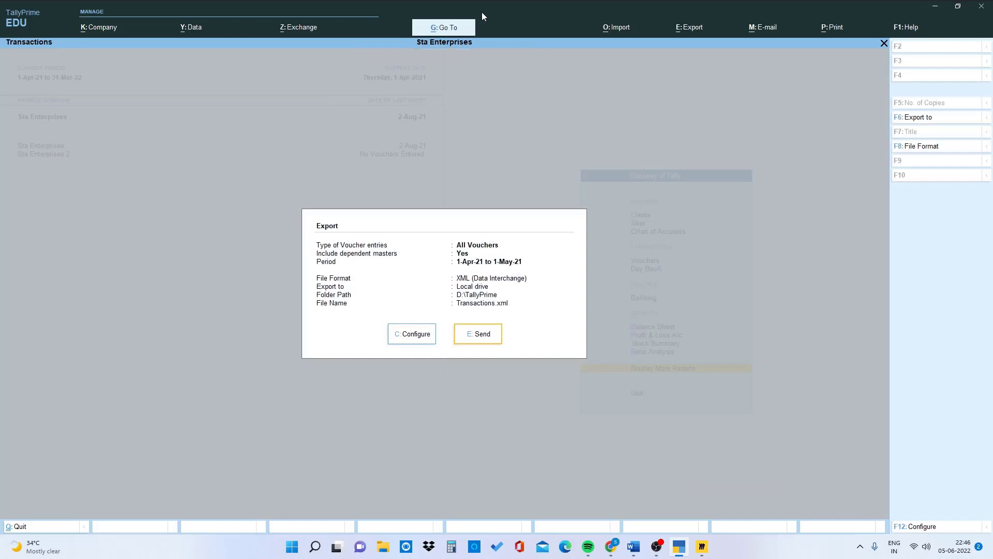
key("Return")
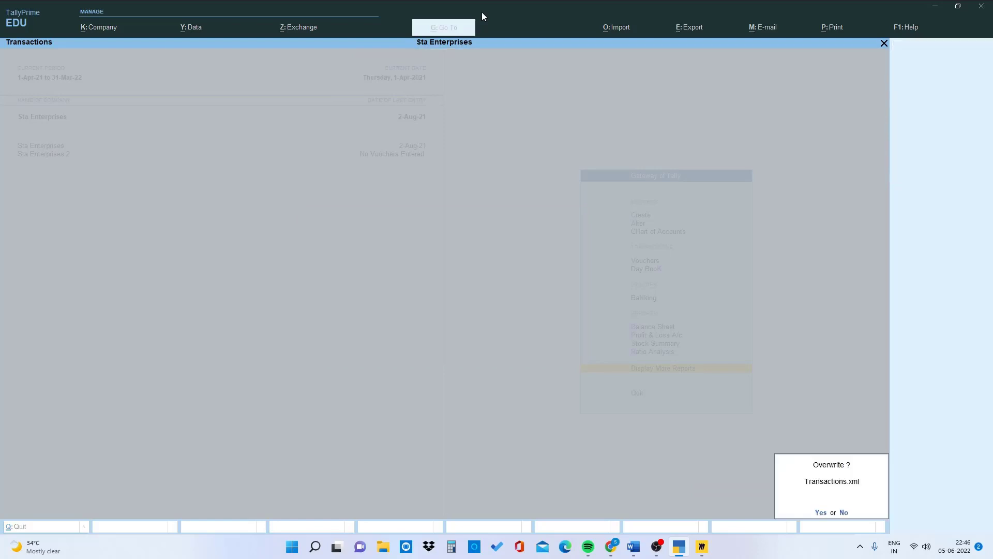
key("Return")
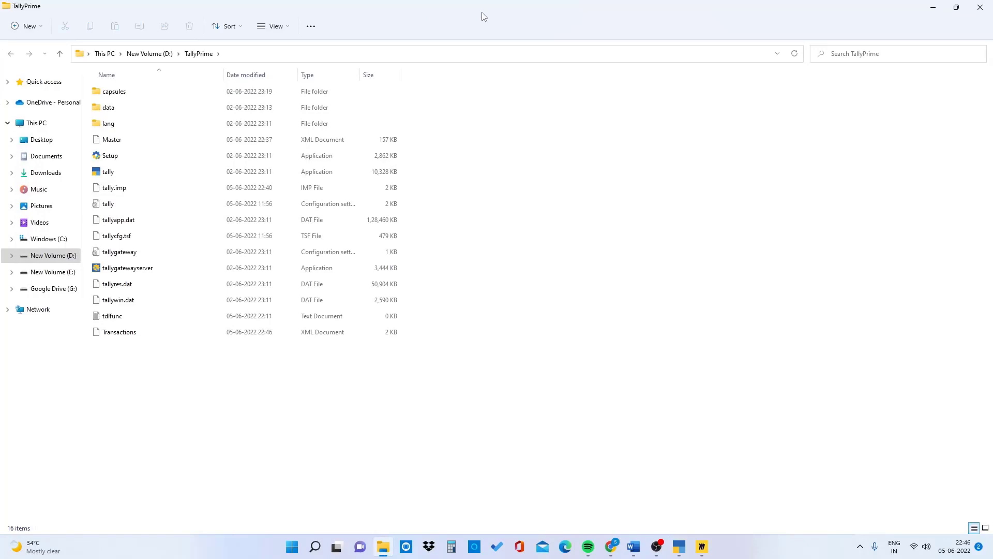
key("alt+Tab")
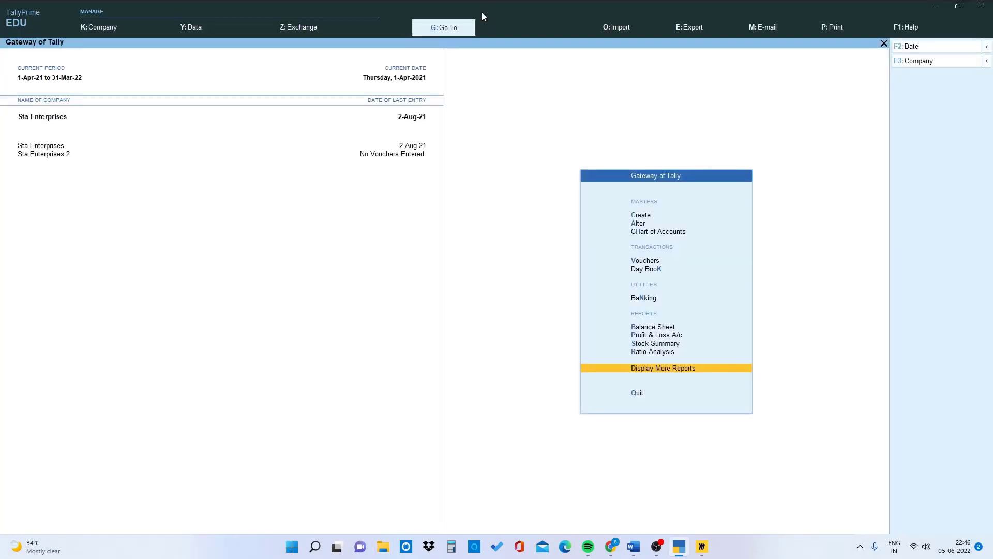
- Switch the active company to Sta Enterprises 2 and import transactions from Transactions.xml in D:\TallyPrime
key("F3")
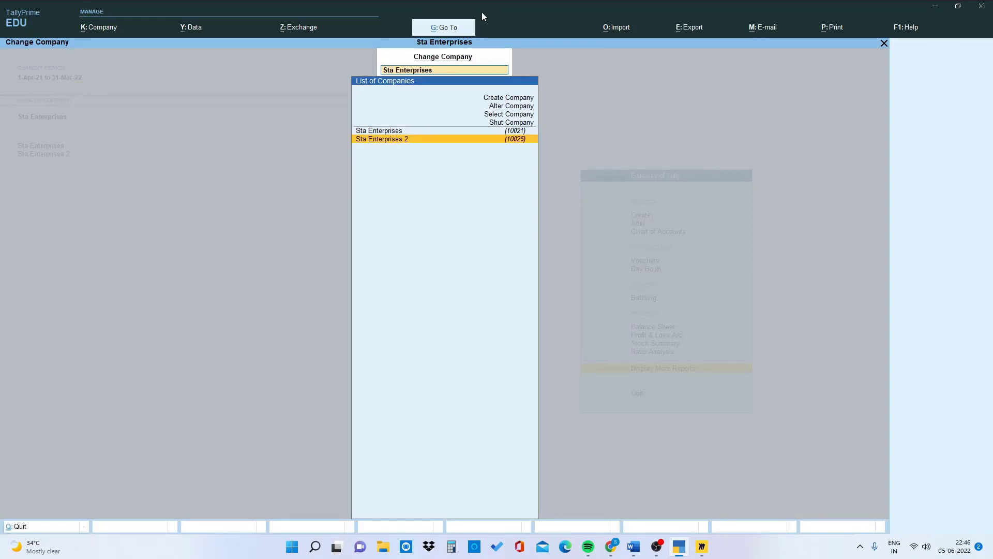
key("Return")
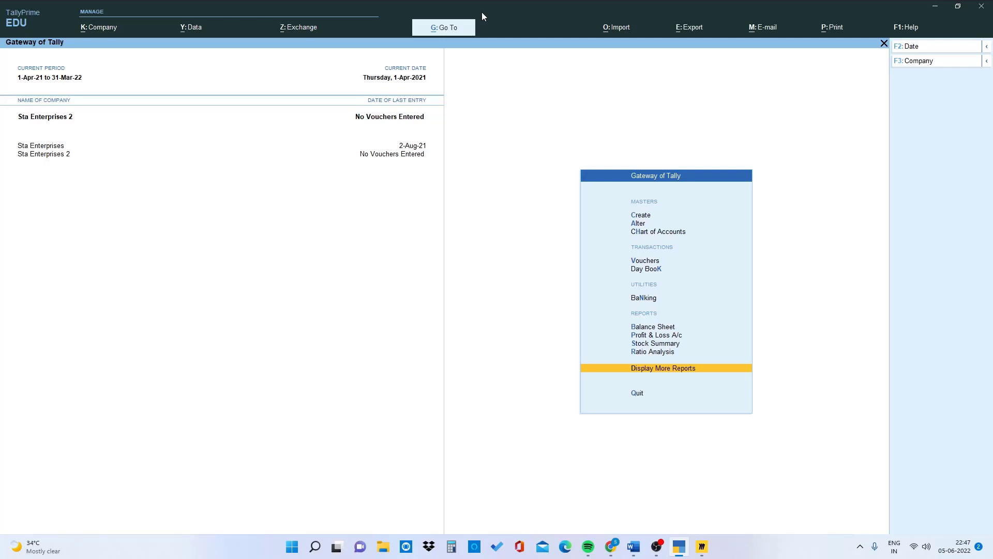
key("alt")
key("alt+o")
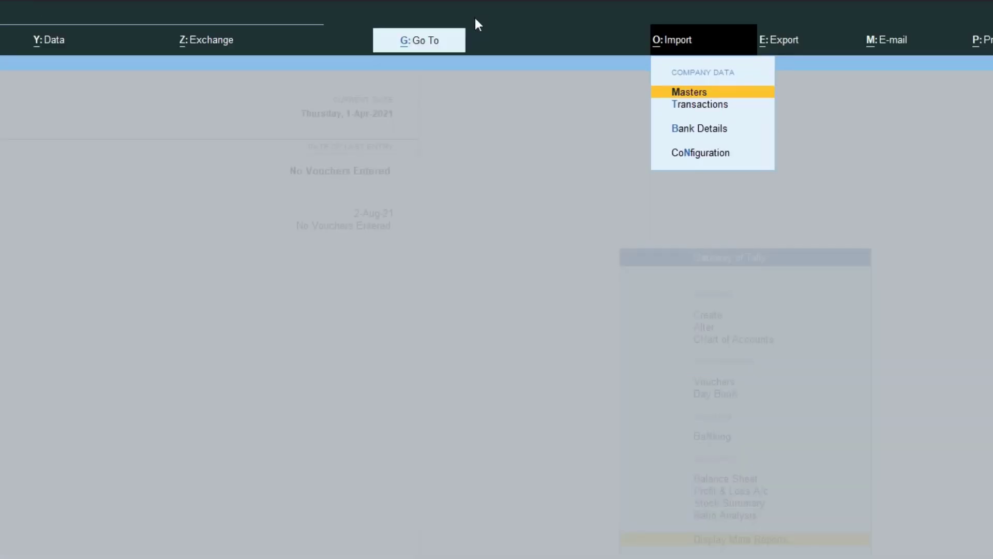
key("Down")
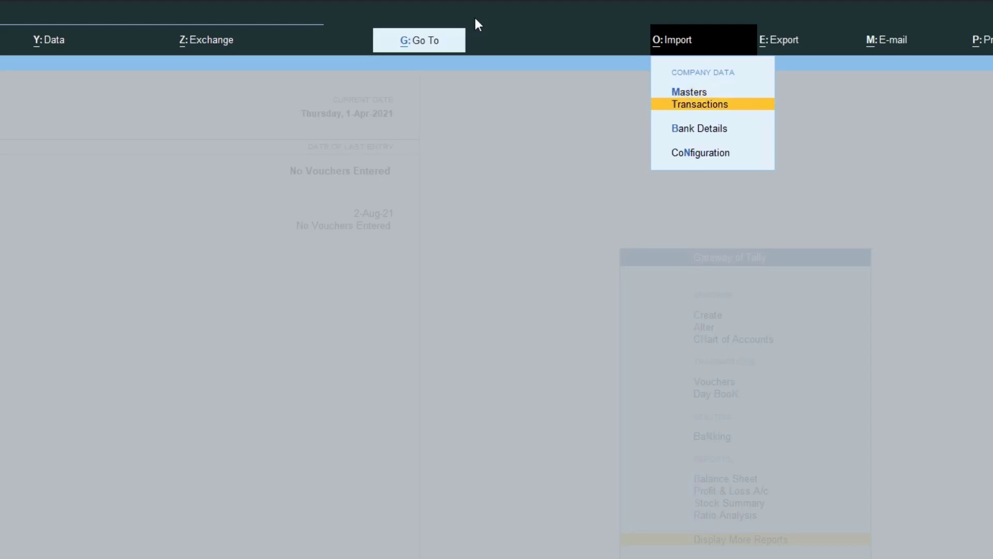
key("Return")
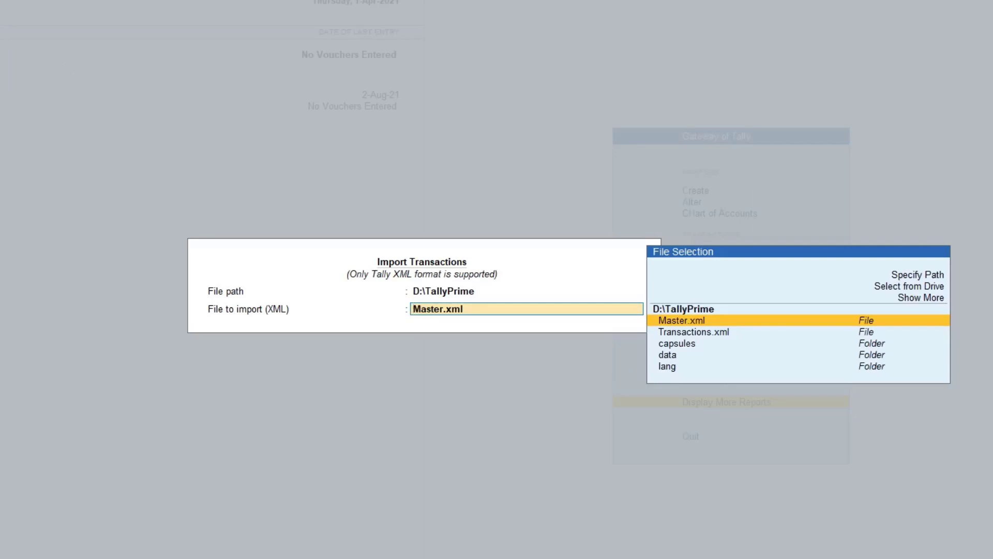
key("Down")
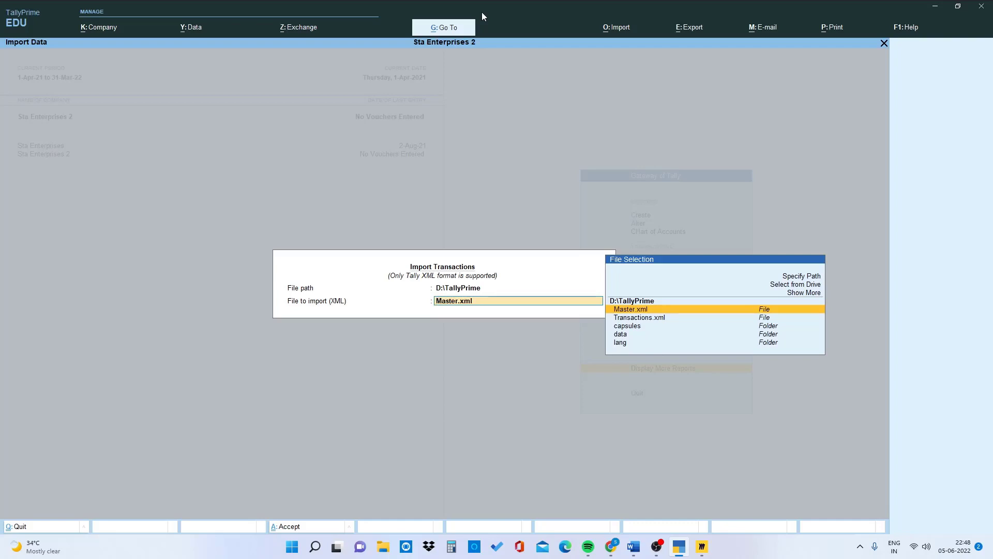
key("Down")
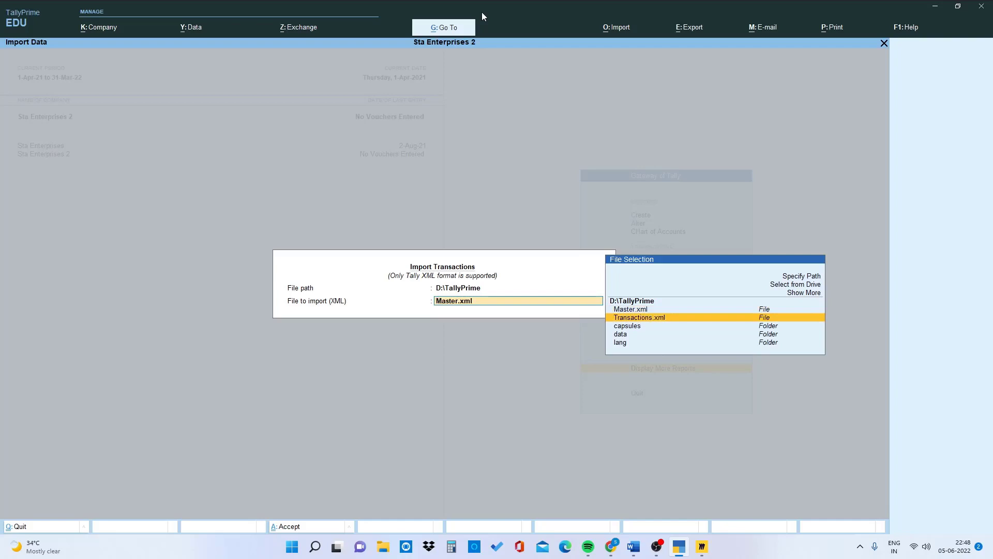
key("Return")
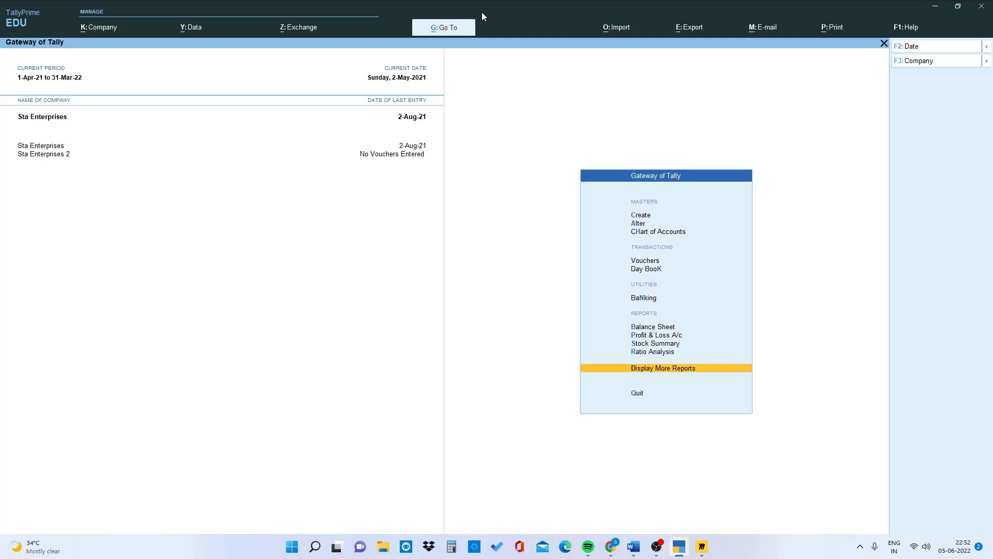
- Open the Day Book of Sta Enterprises
key("Up")
key("Up")
key("Up")
key("Up")
key("Up")
key("Up")
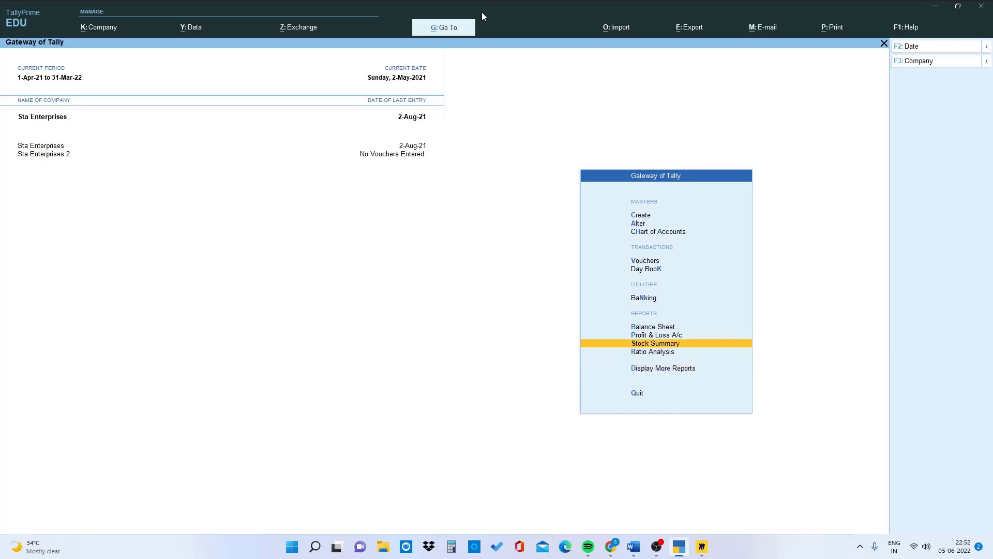
key("Down")
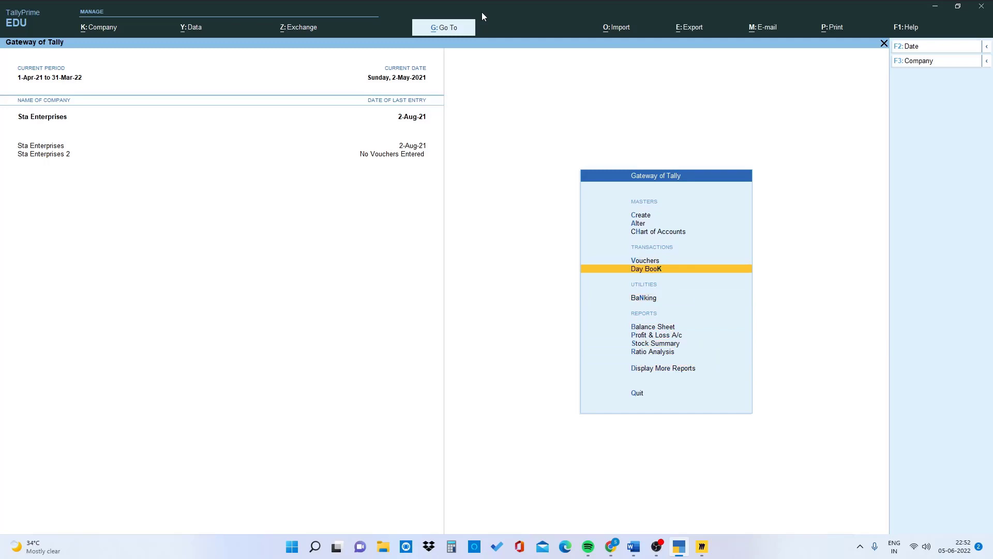
key("Return")
- Set the Day Book period to start on 1-4-2021, review the vouchers up to 2-5-2021 and close the report
key("alt+F2")
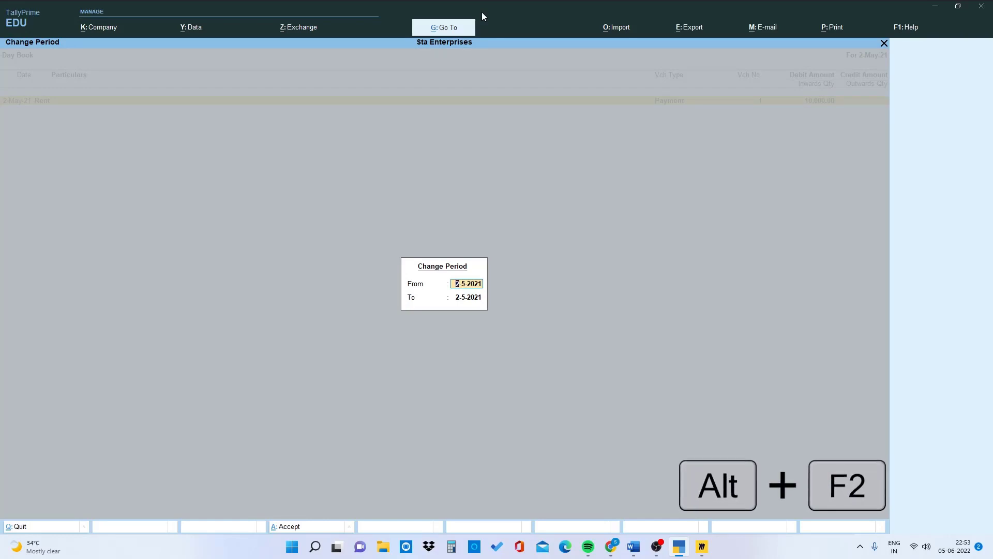
type("1.4")
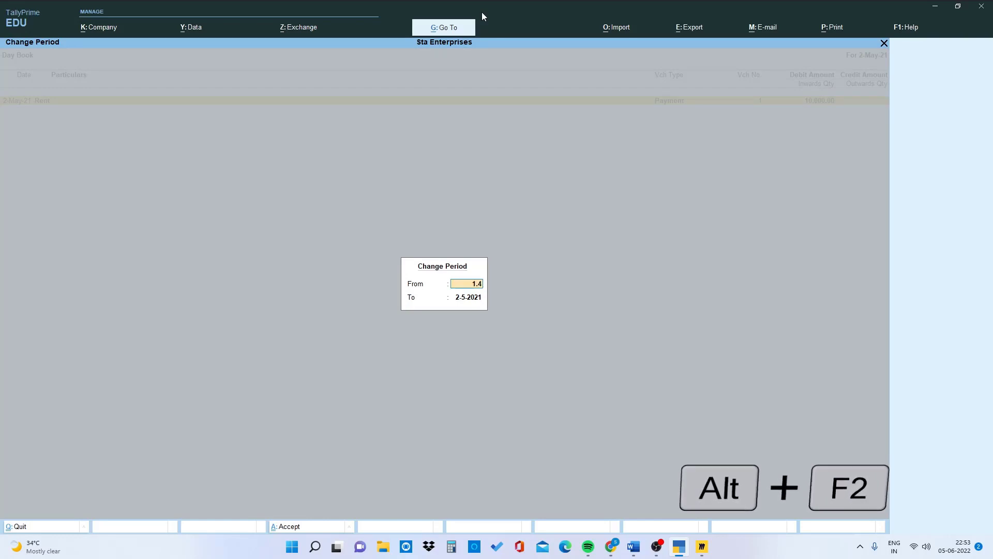
key("Return")
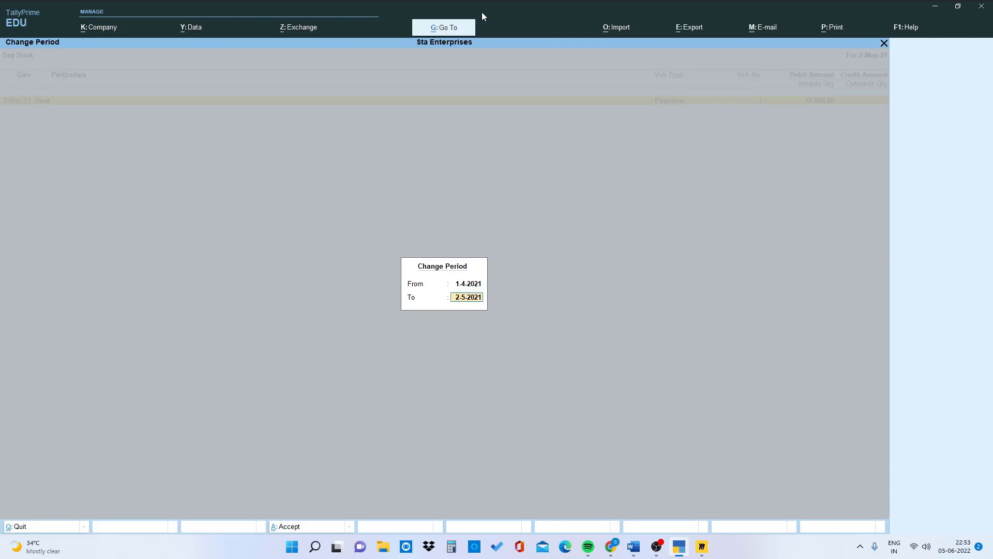
key("Return")
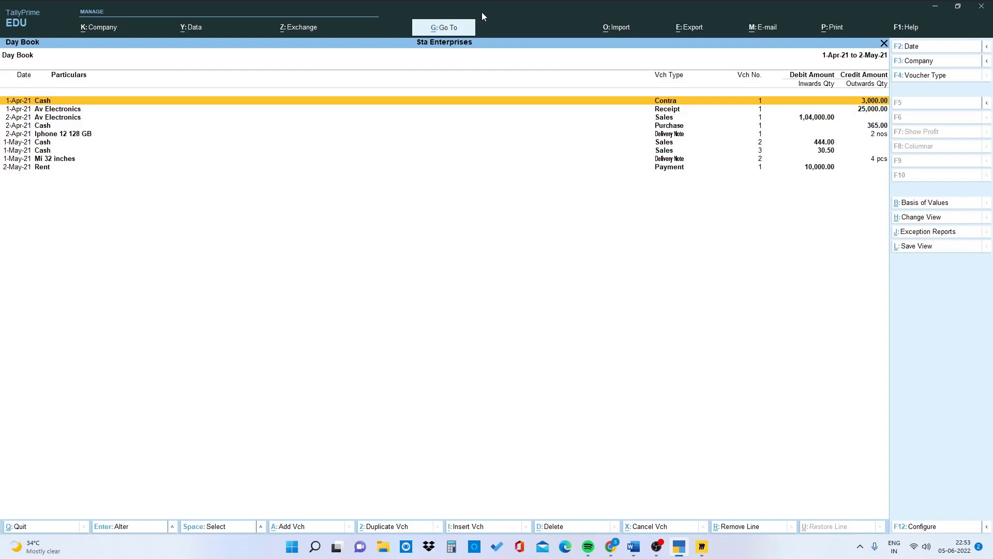
key("Escape")
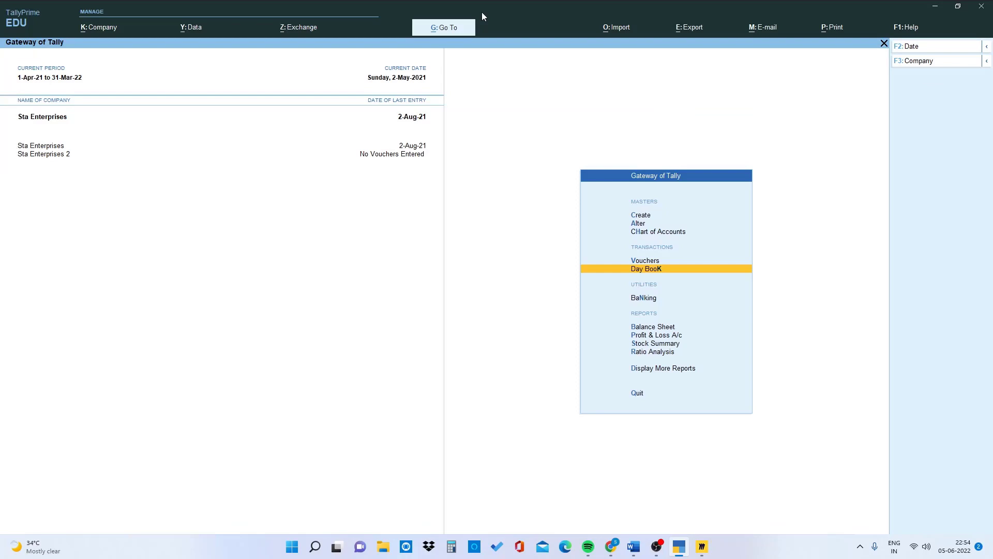
- Open the Statistics report of Sta Enterprises from the statements of accounts
key("Down")
key("Down")
key("Down")
key("Down")
key("Down")
key("Down")
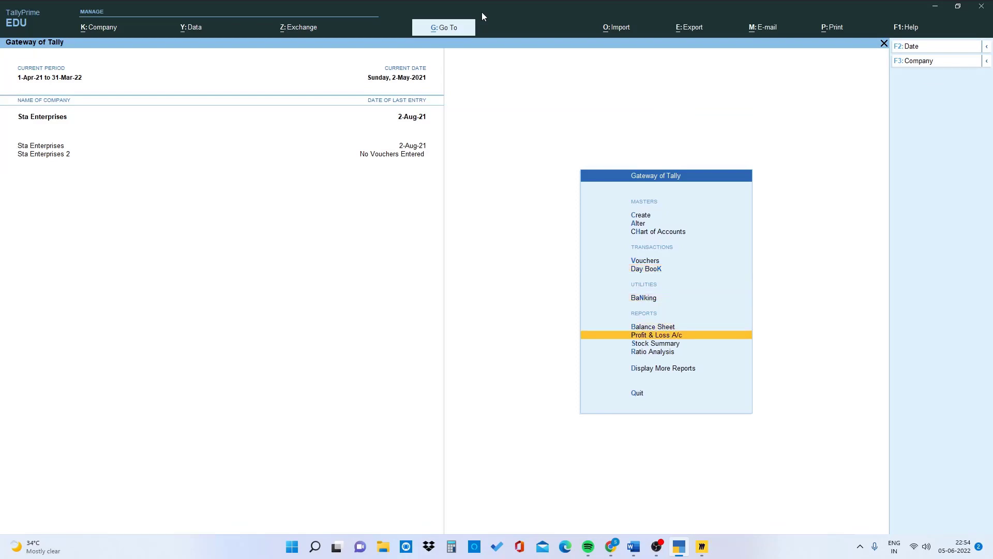
key("Return")
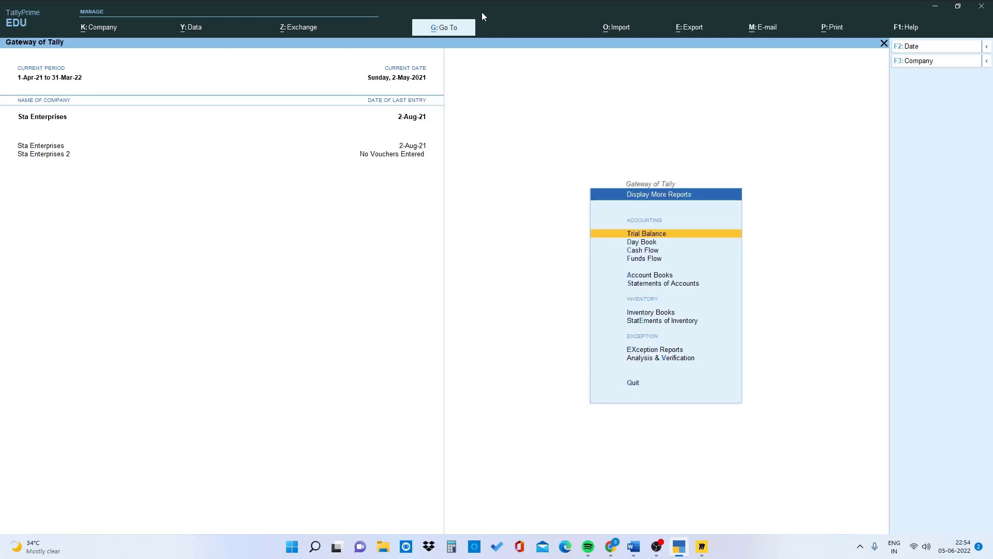
key("Down")
key("Down")
key("Down")
key("Down")
key("Down")
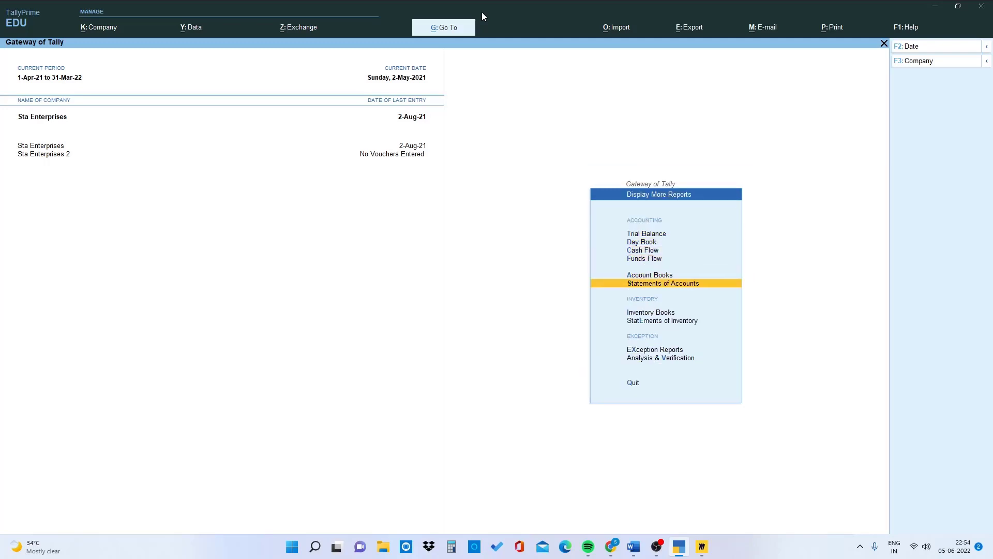
key("Return")
key("Down")
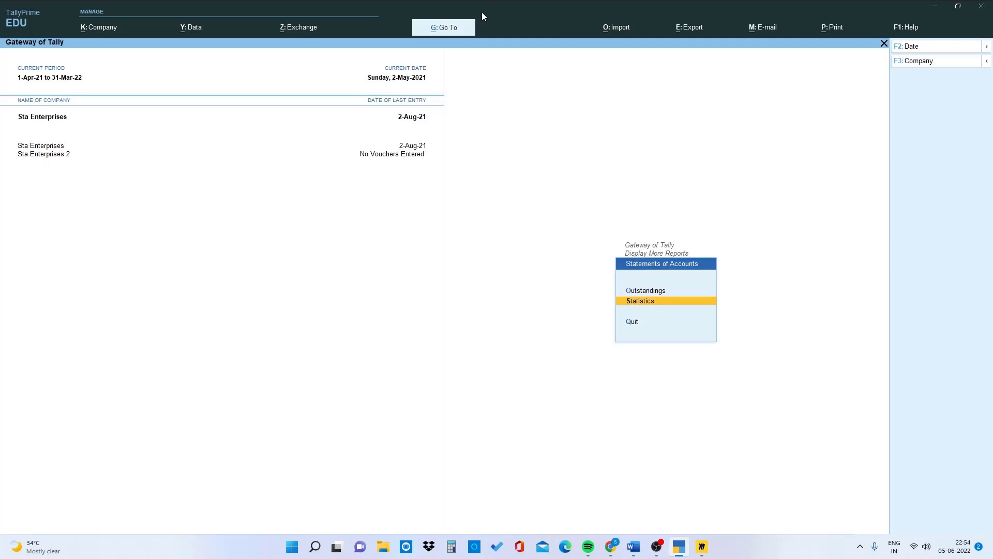
key("Return")
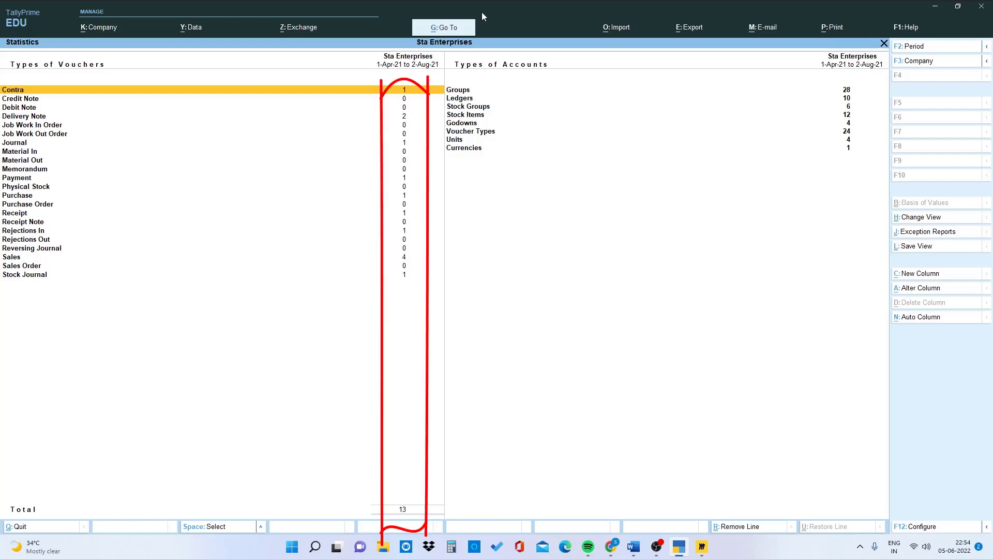
- Examine the number of entries for each voucher type in the Statistics report
key("Down")
key("Down")
key("Down")
key("Down")
key("Down")
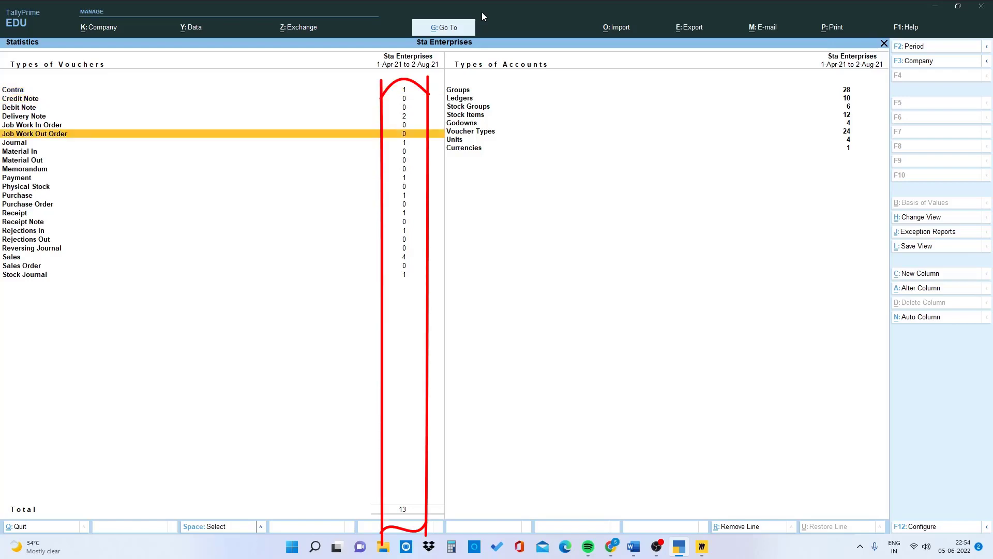